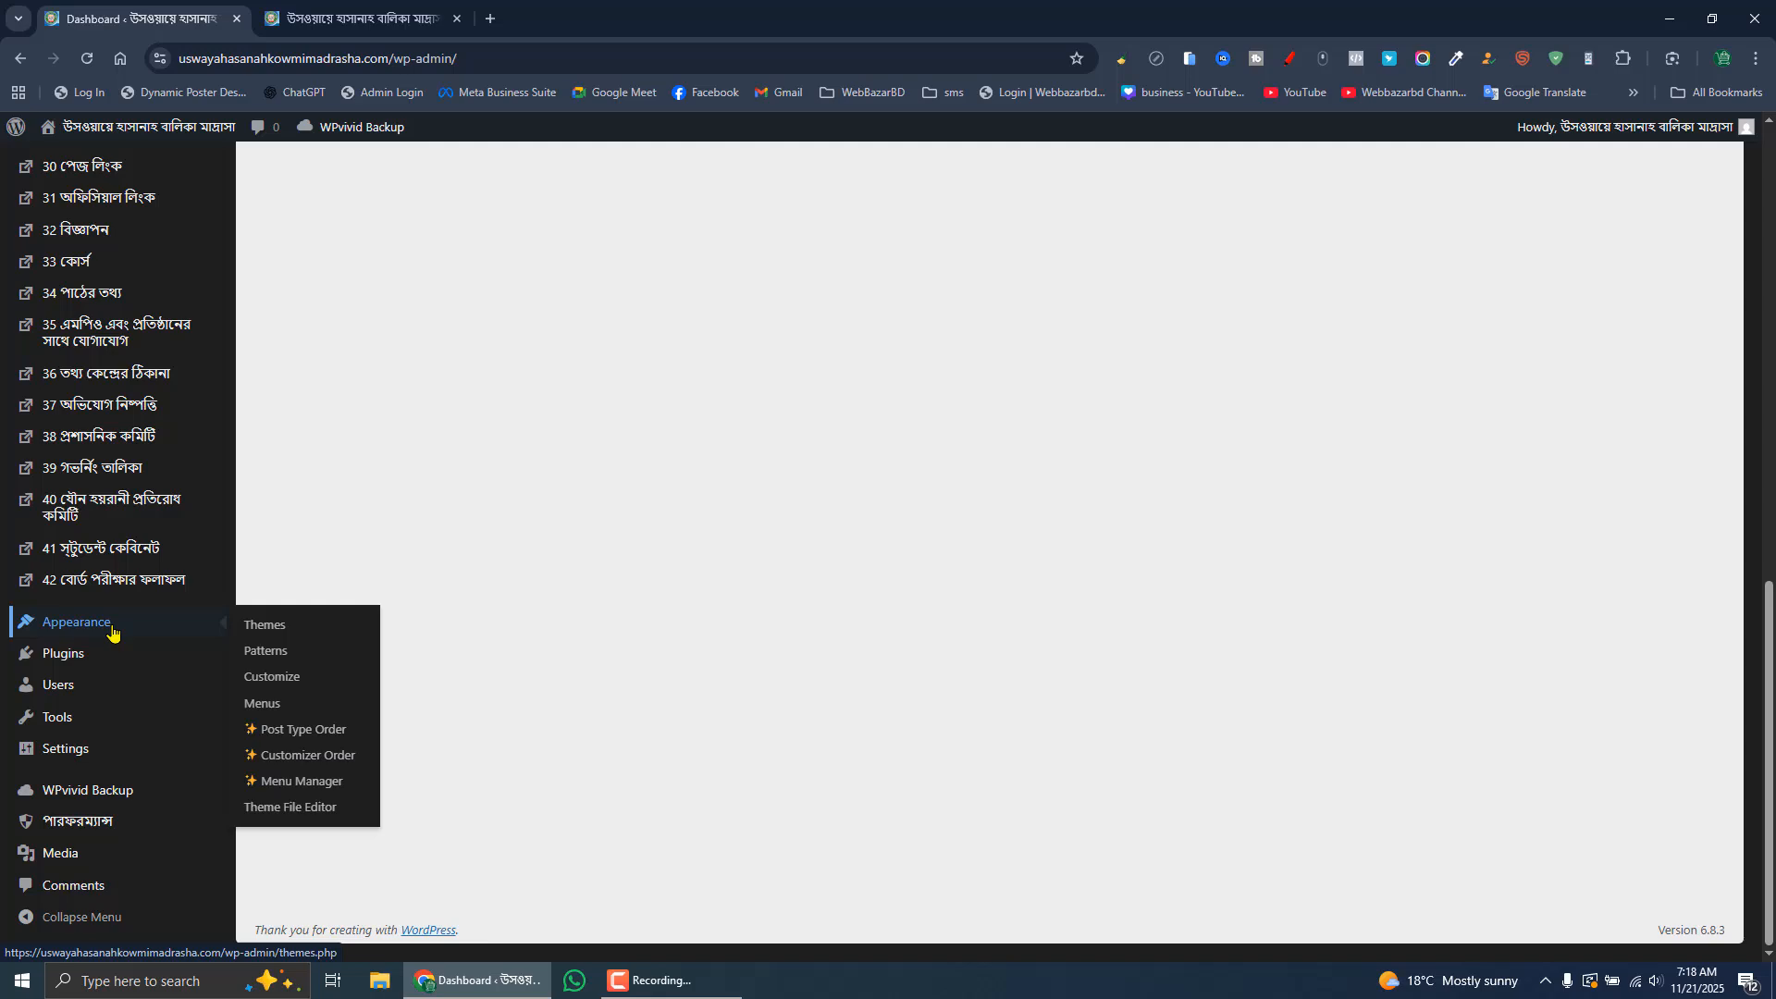
- Open the contact page settings in the site customizer and select the whole Google Map Embed URL for replacement
left_click(272, 676)
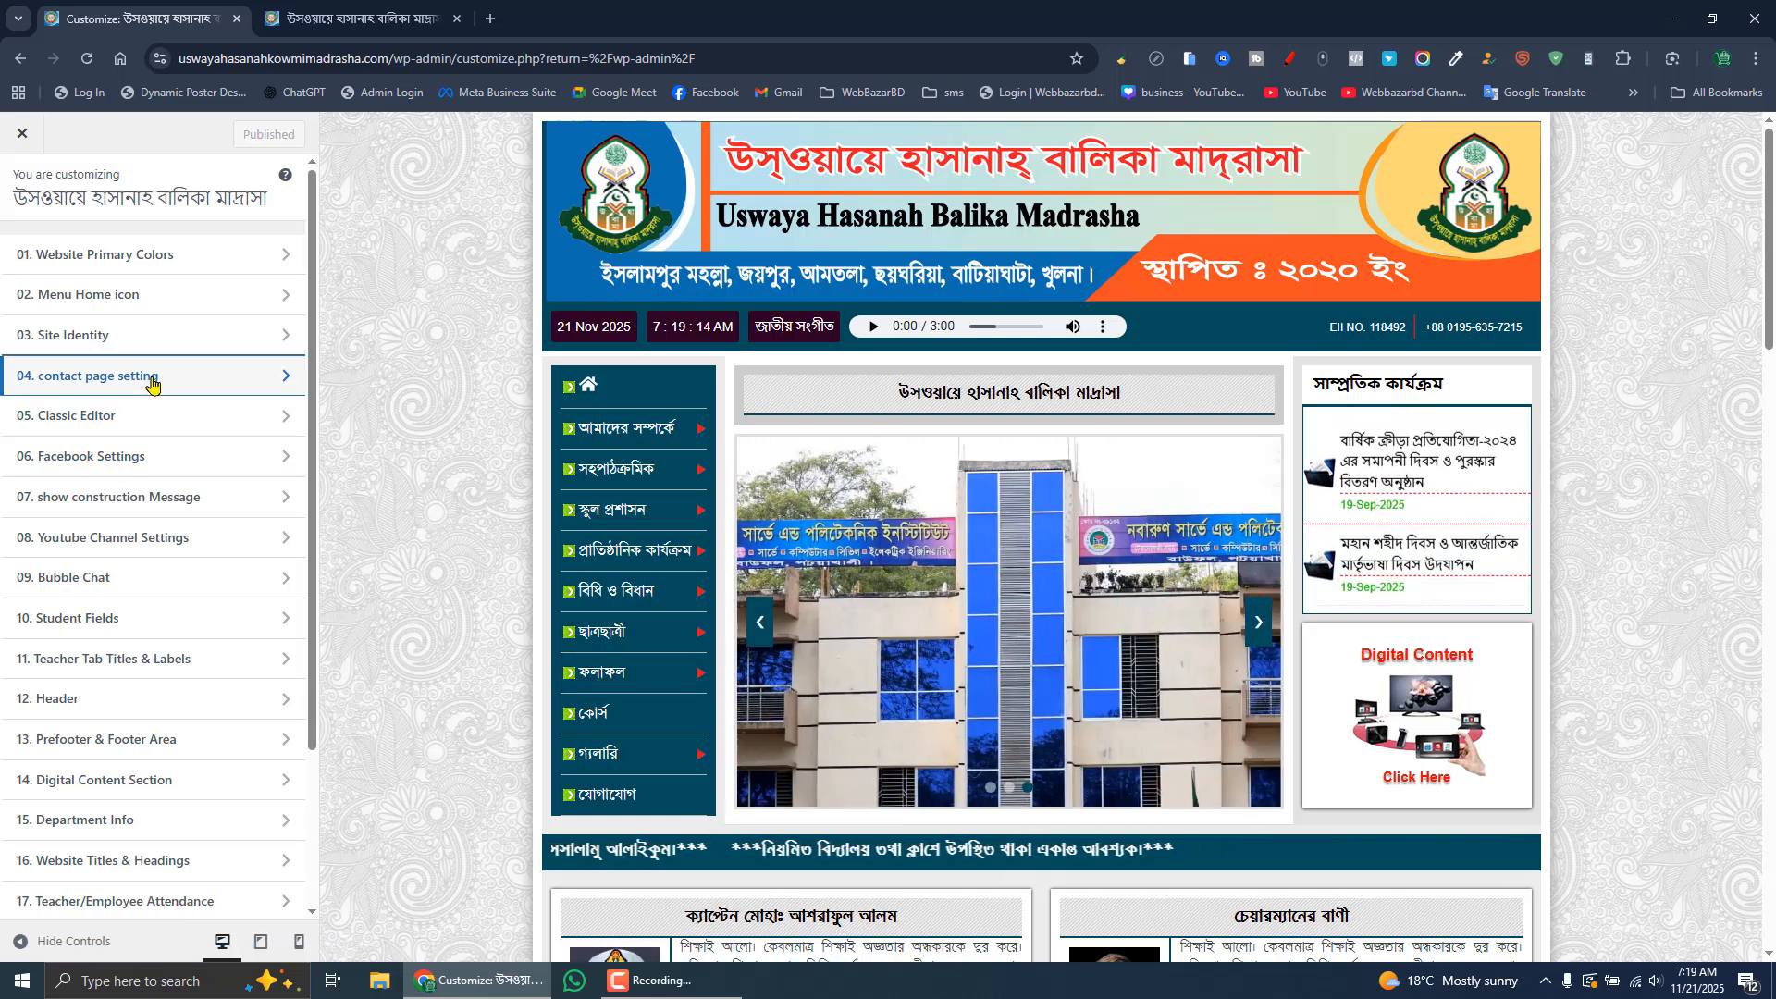
left_click(152, 384)
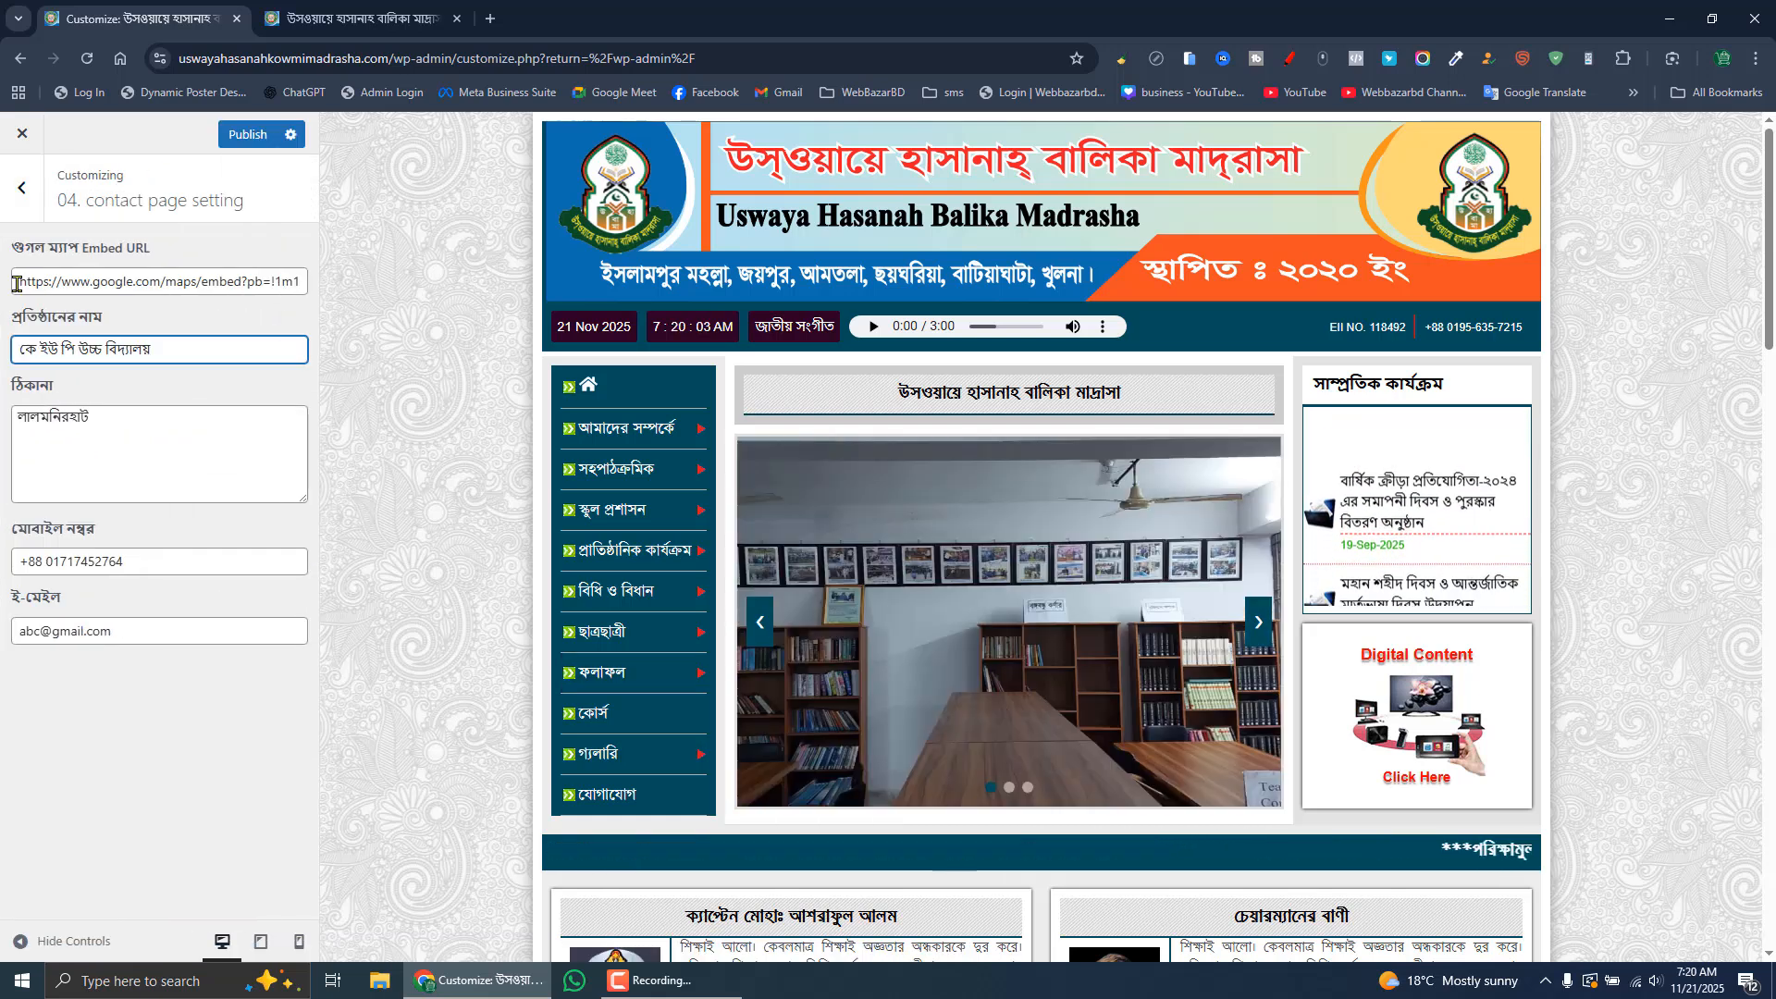
left_click_drag(20, 281, 334, 286)
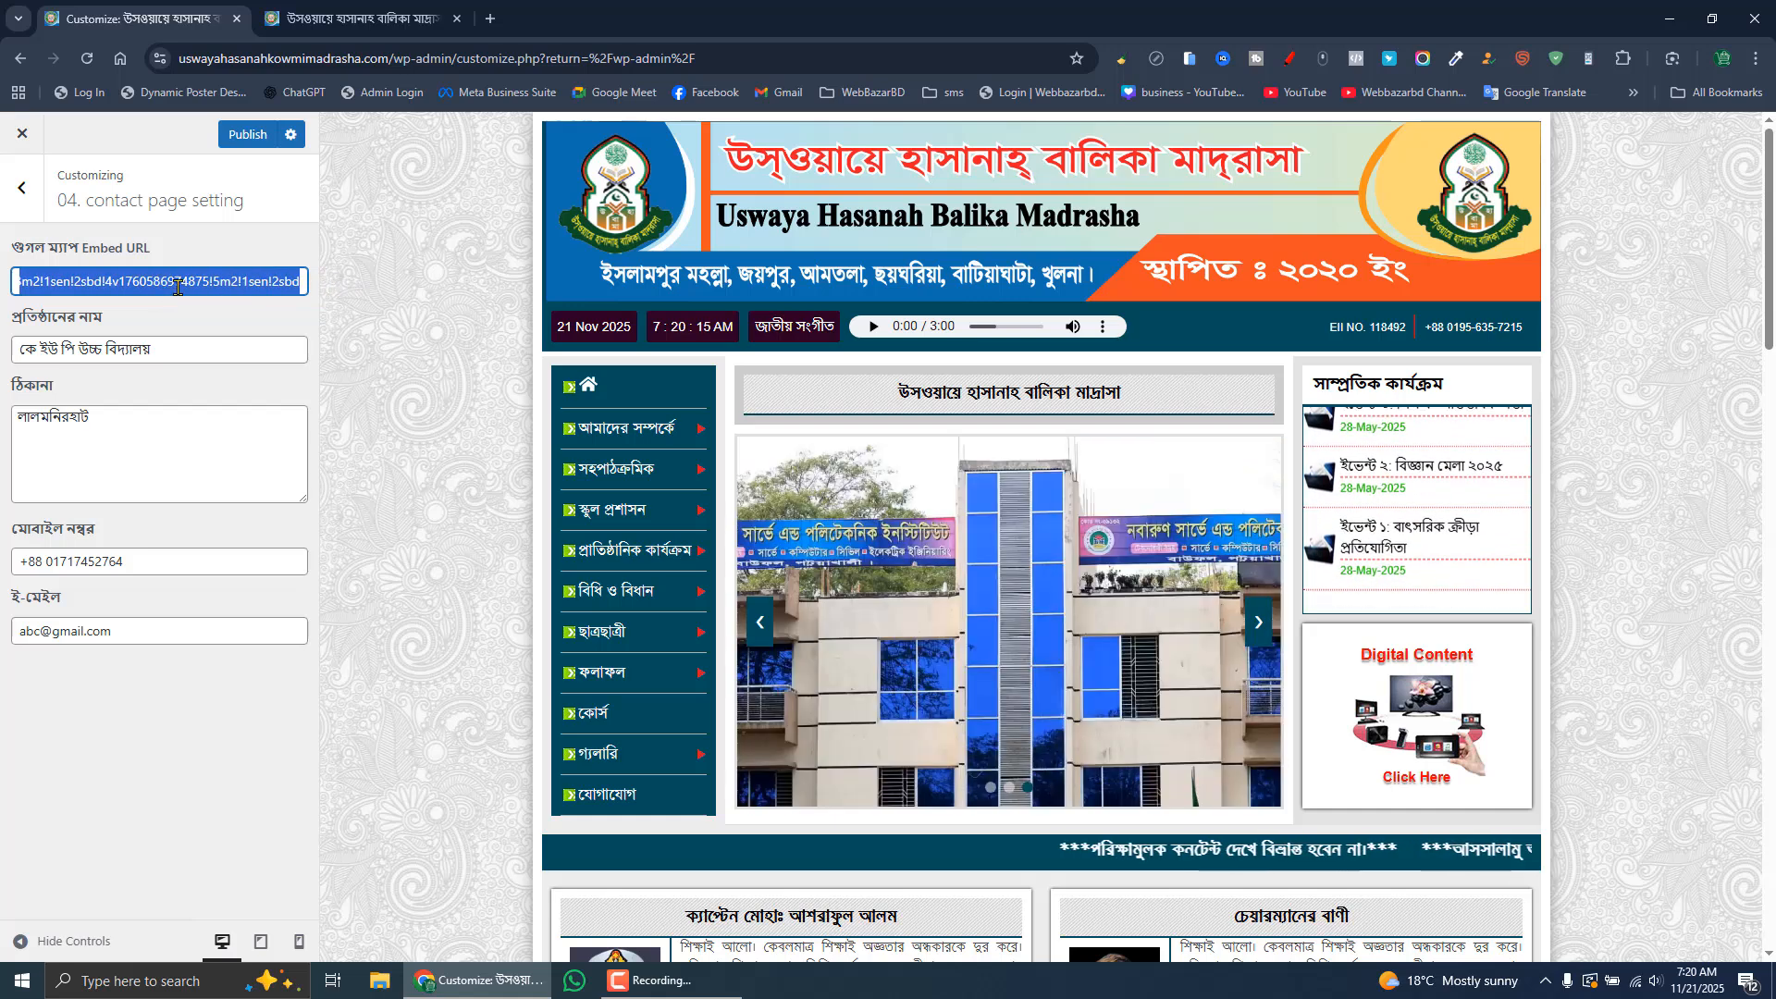
- Search Google in a new tab for "ওয়েব বাজার বিডি ঠিকানা" and open the directions to the business in Google Maps
key("ctrl+t")
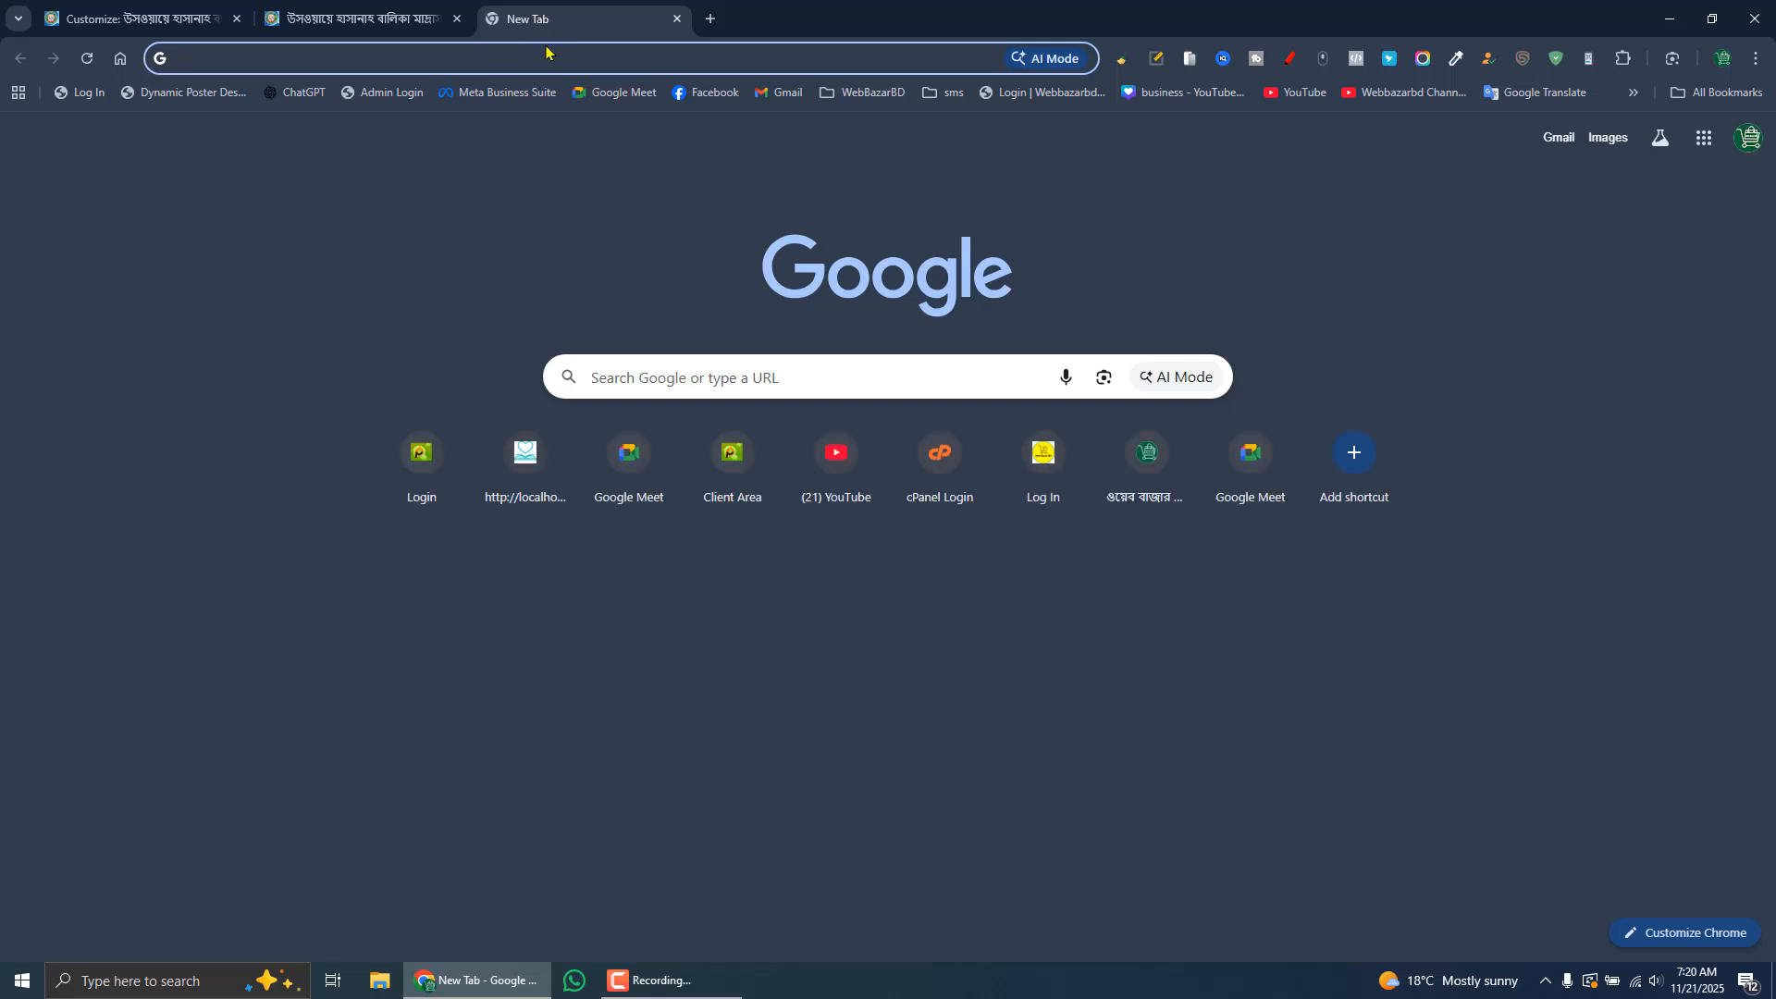
type("ওয়েব বাজার বিডি ঠিকানা")
left_click(797, 482)
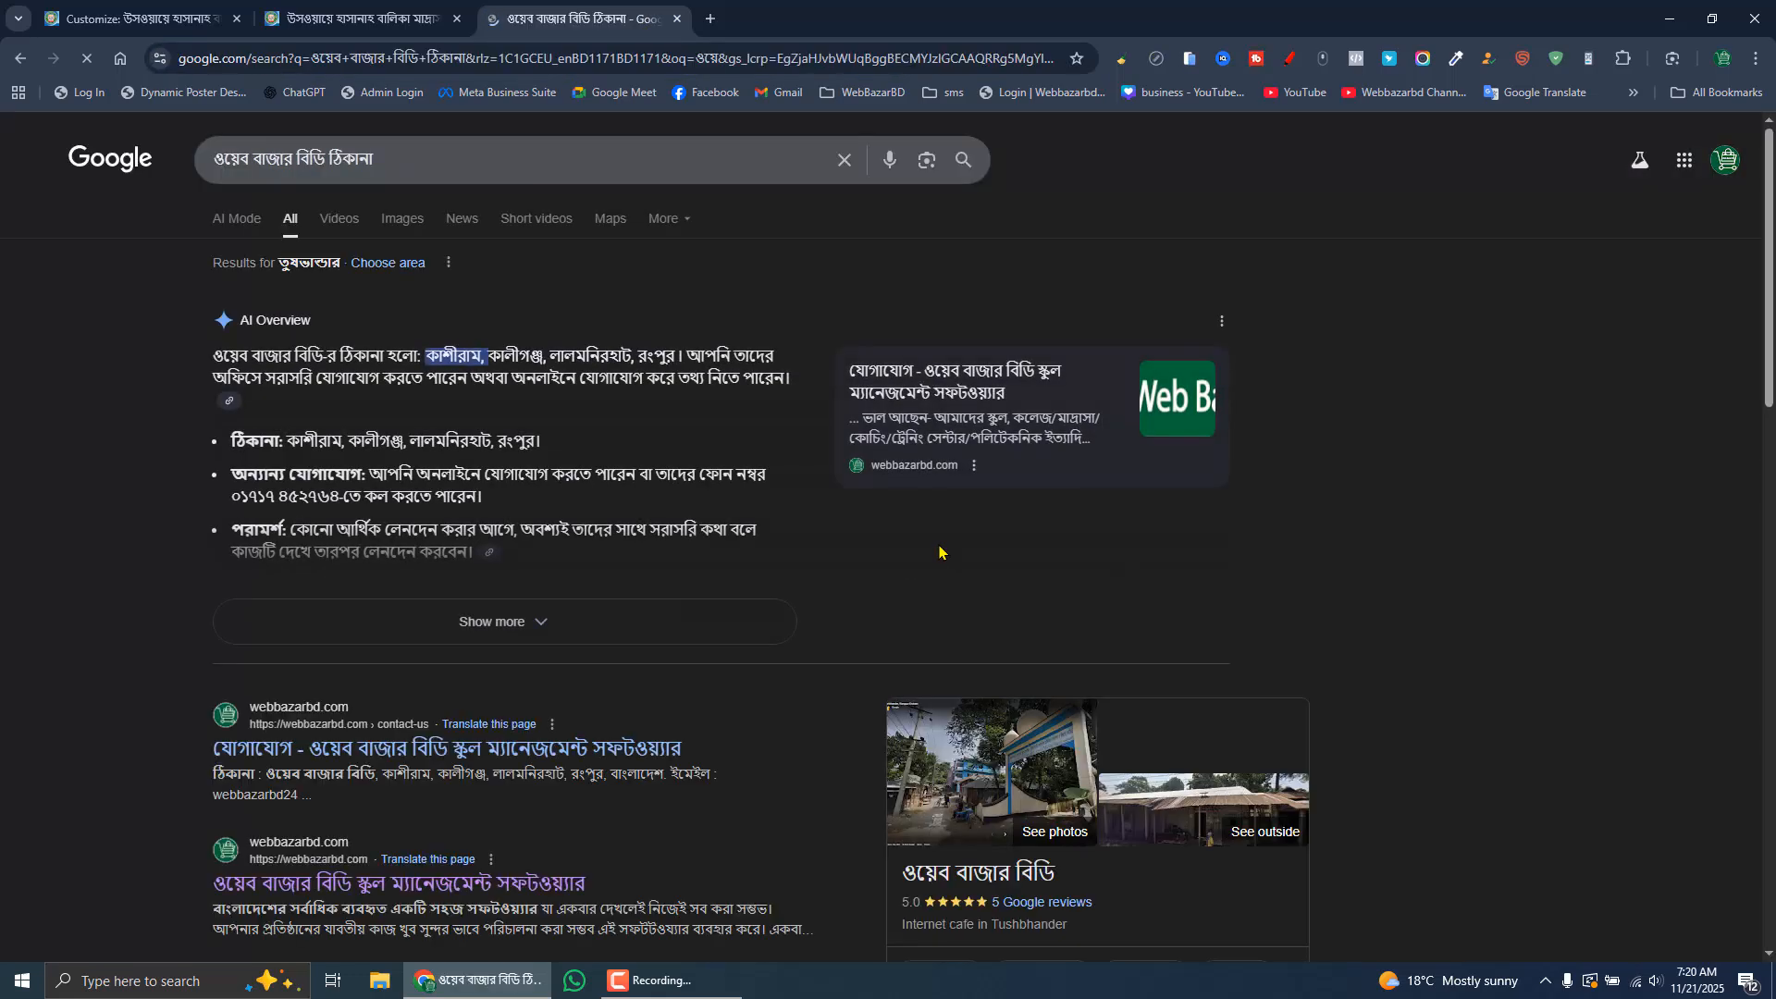
scroll(860, 574, "down", 3)
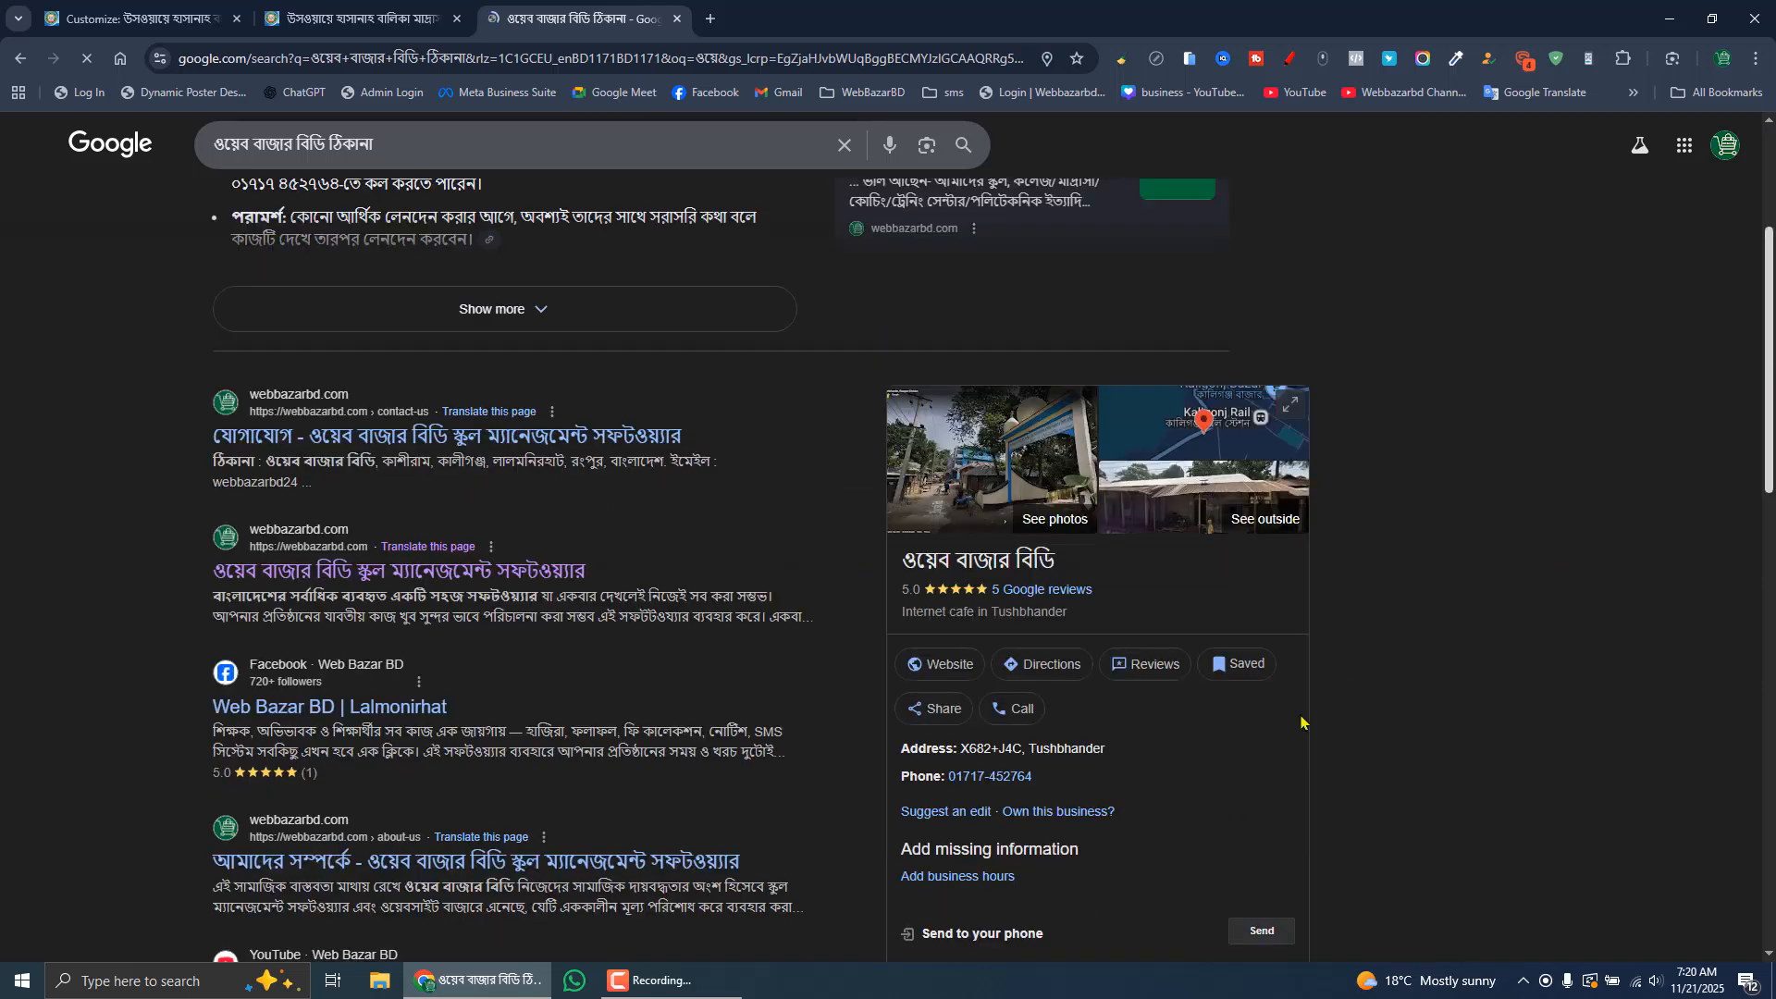
left_click(1037, 668)
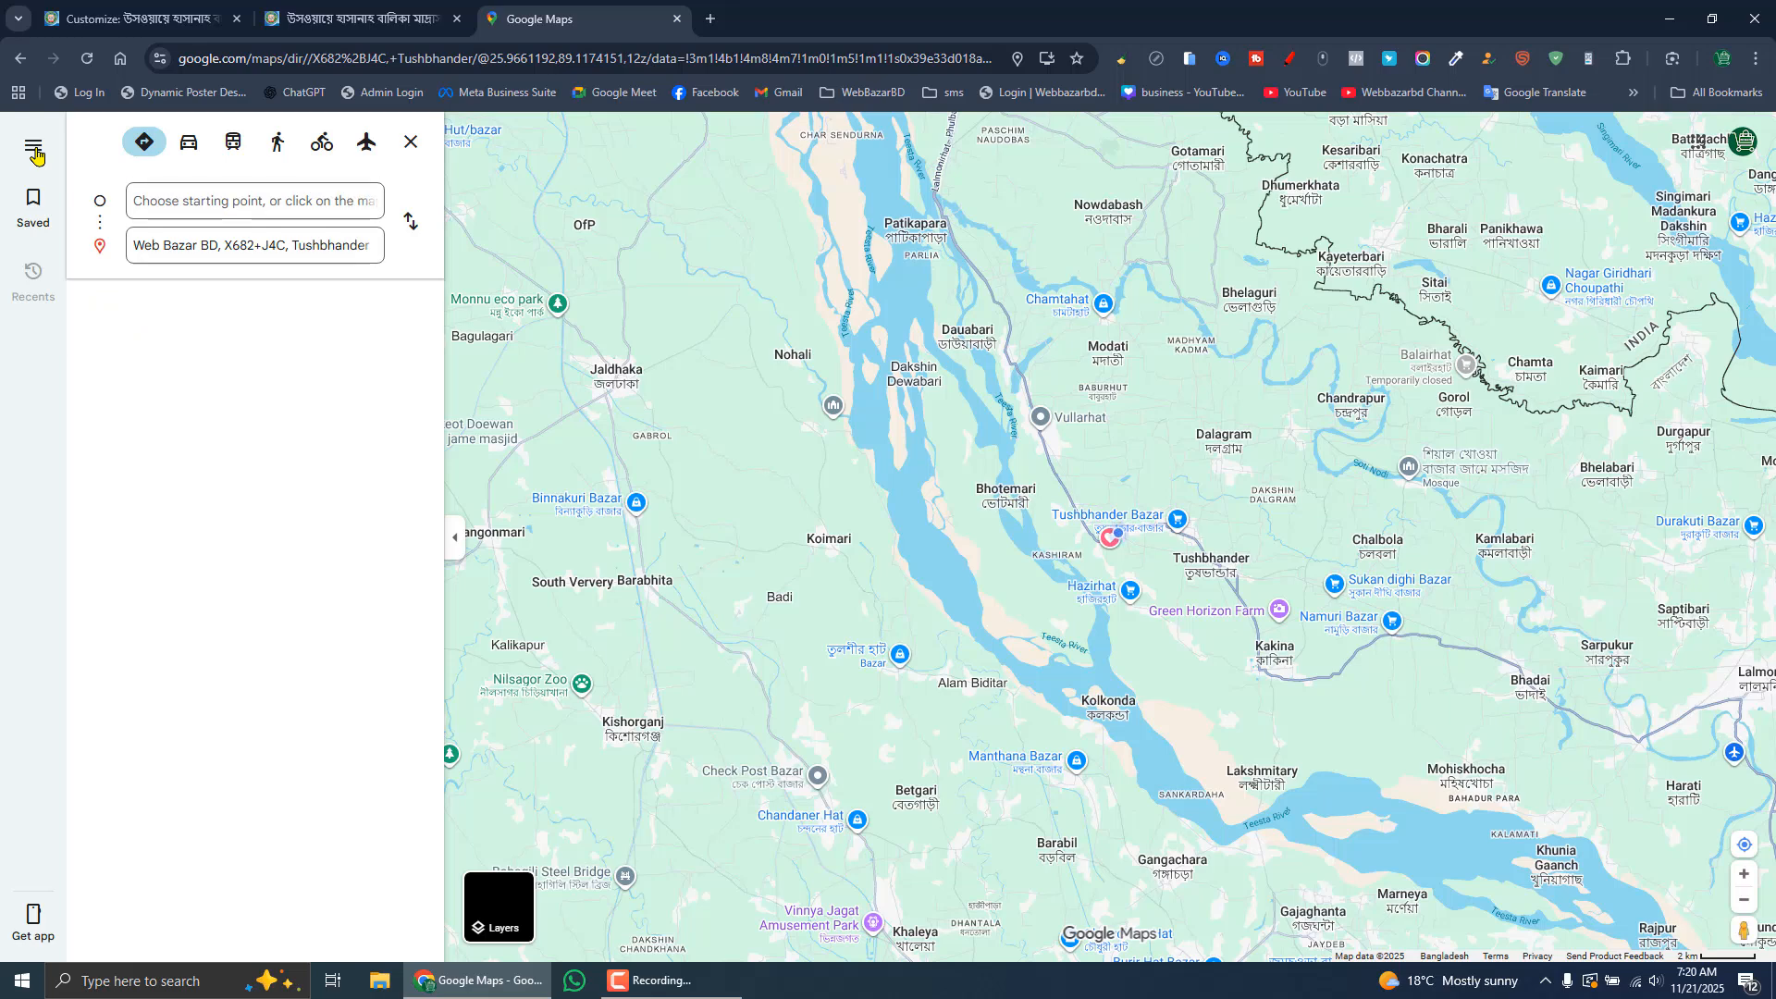
- Open the map's embed sharing options and copy the medium-size embed HTML
left_click(35, 148)
key("Escape")
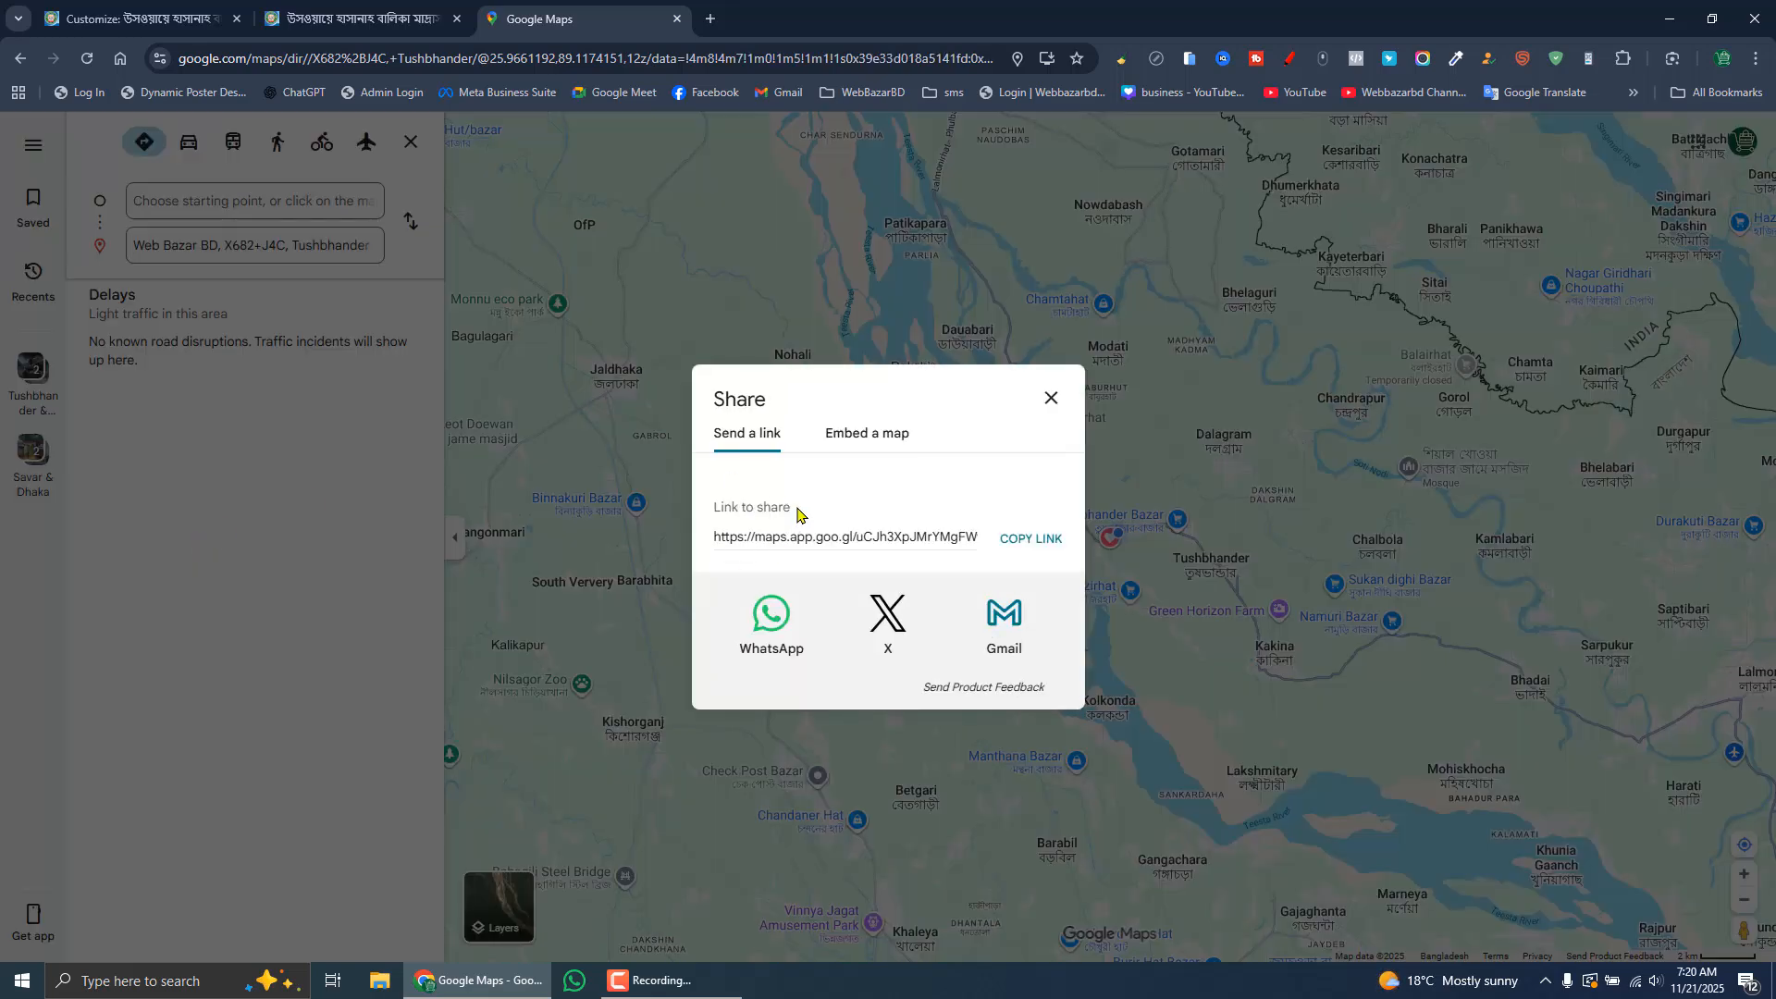
left_click(888, 441)
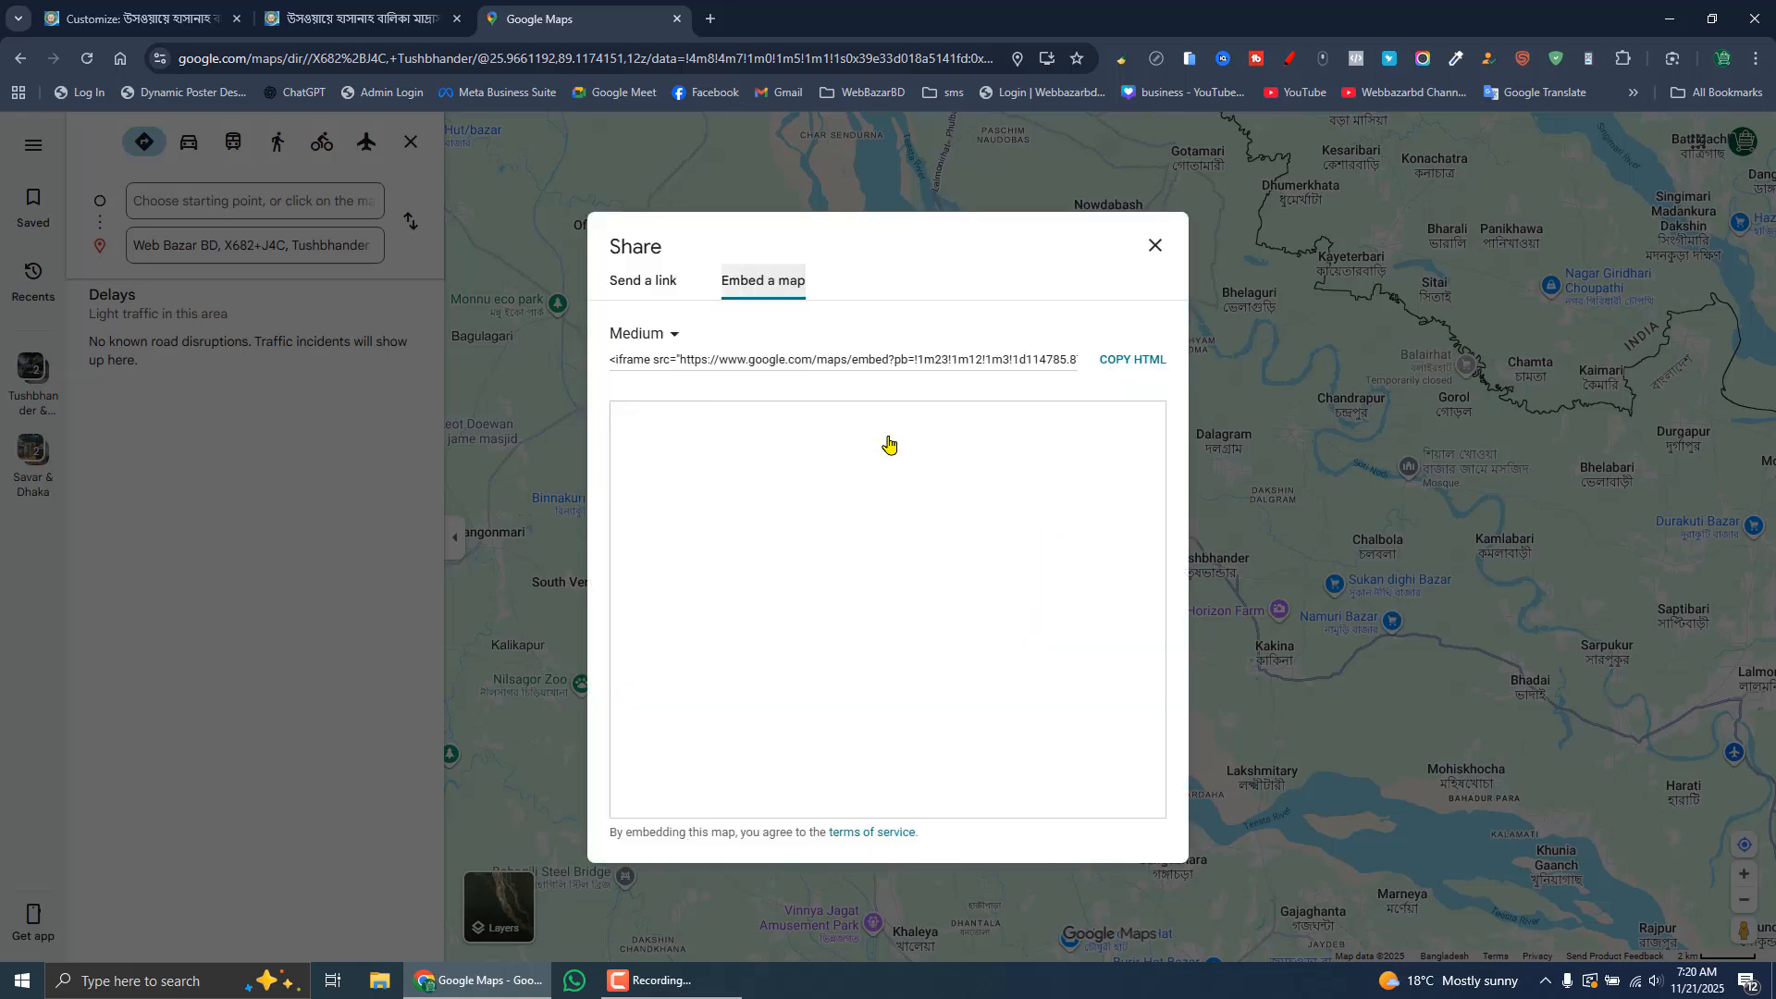
left_click(1131, 361)
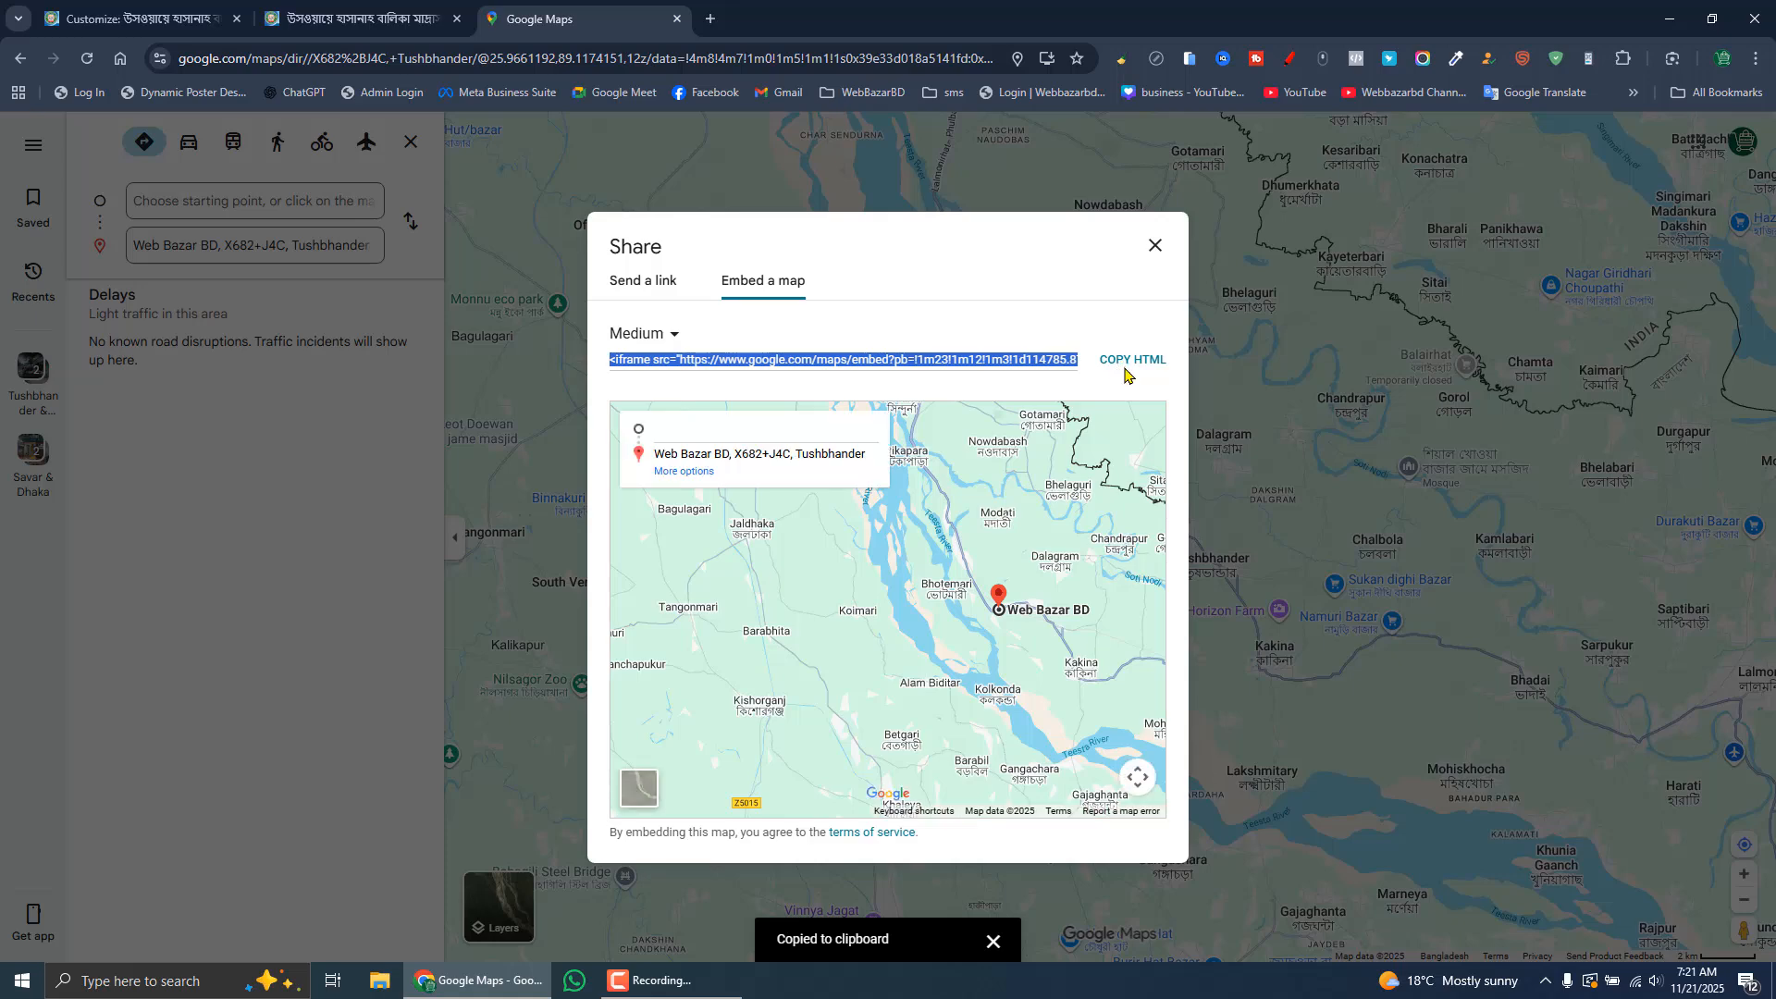
- Open ChatGPT in a new tab and submit the copied iframe code with the request "আমাকে শুধু লিংকটি বাহির করে দাও"
key("ctrl+t")
left_click(296, 93)
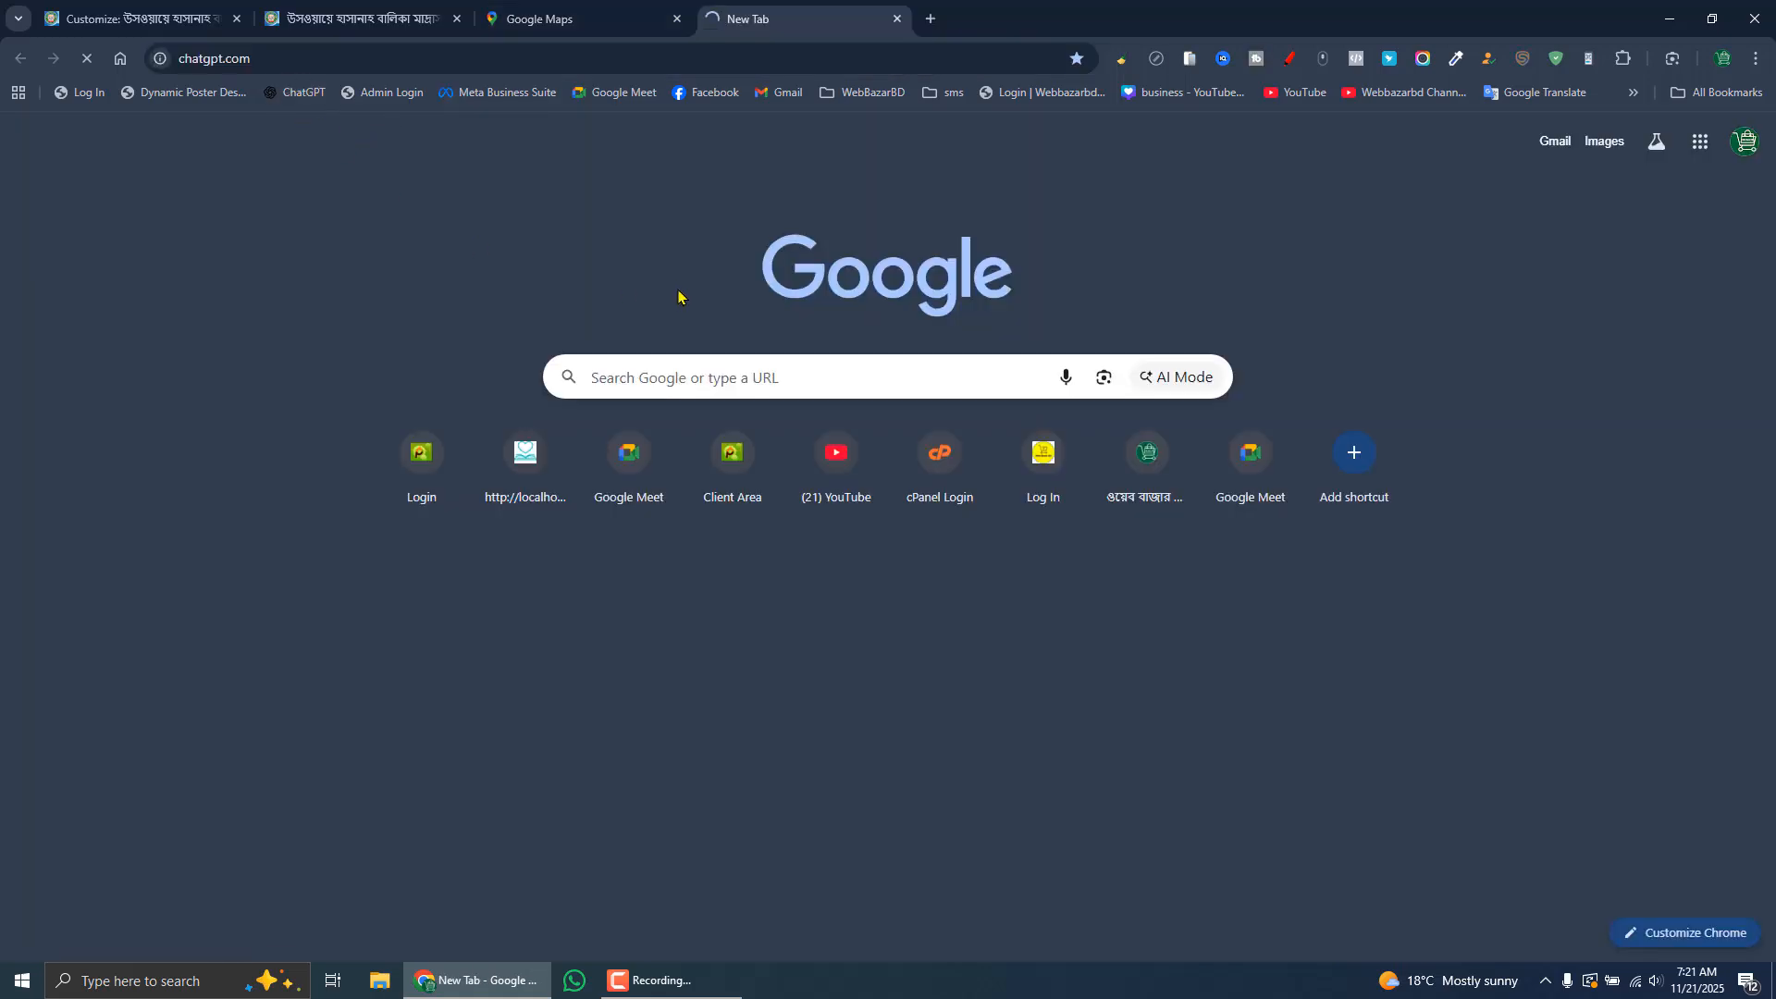
key("ctrl+v")
type("gf")
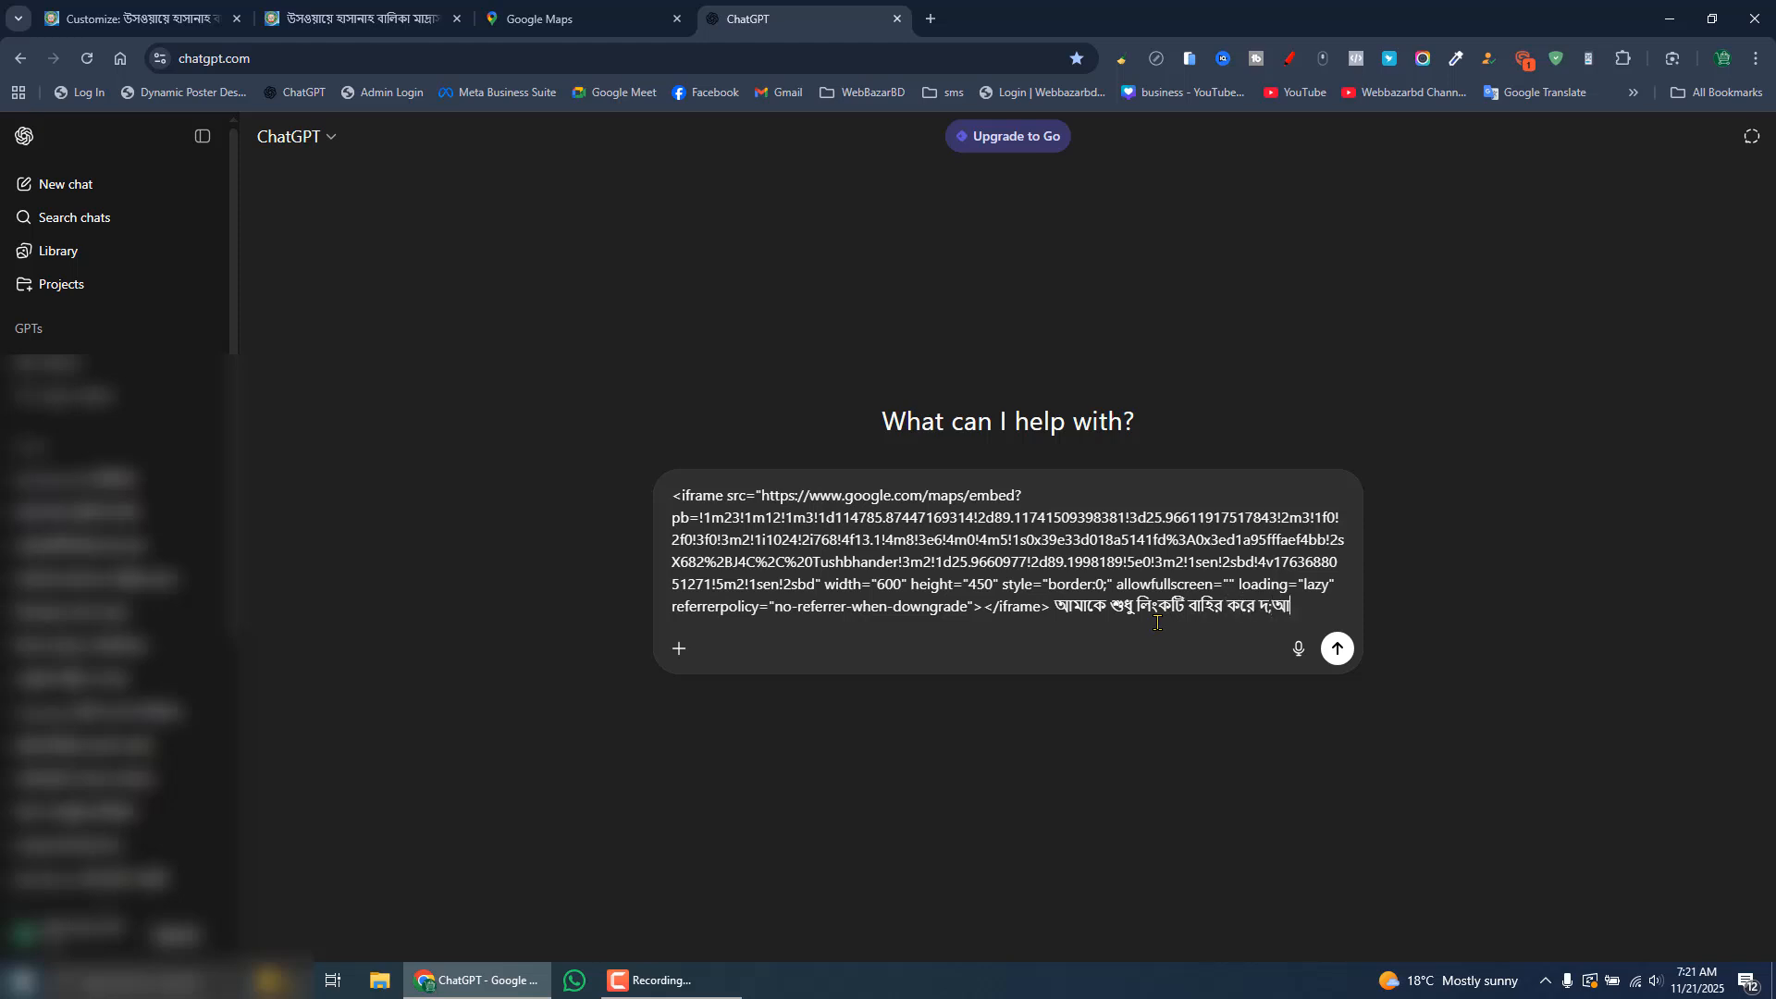
key("Return")
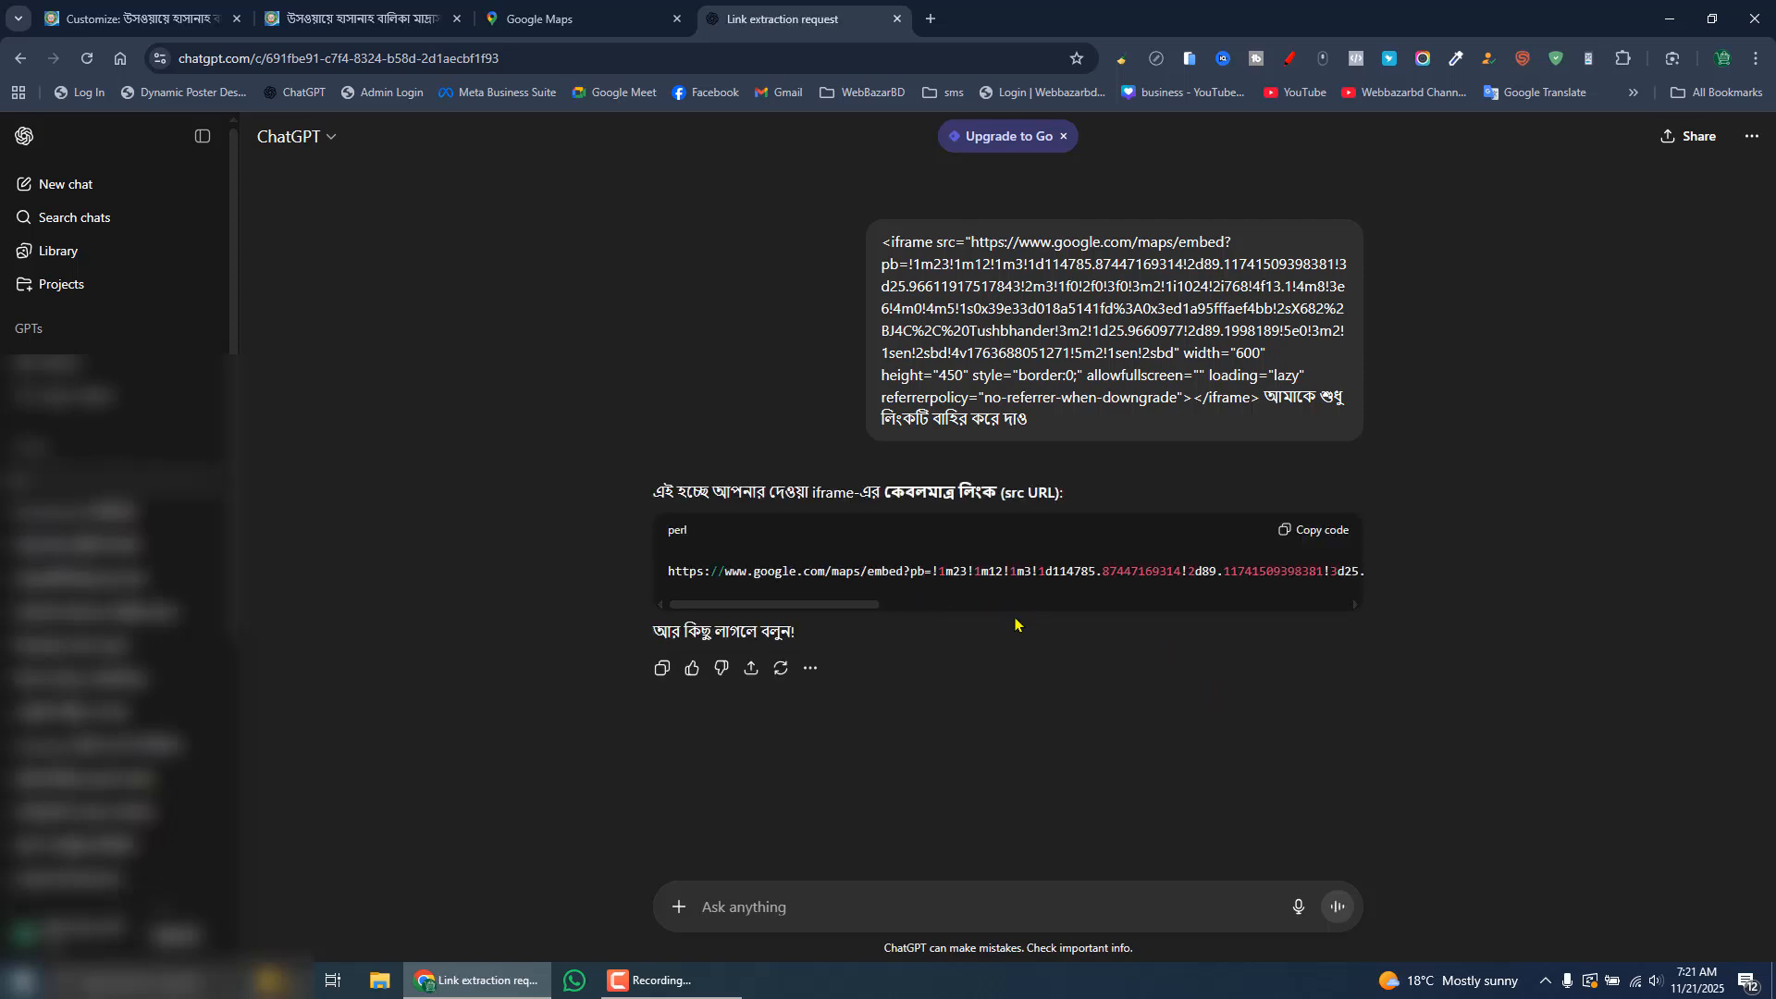
- Copy the extracted map link from ChatGPT's reply and paste it over the Google Map Embed URL in the customizer
left_click(1316, 534)
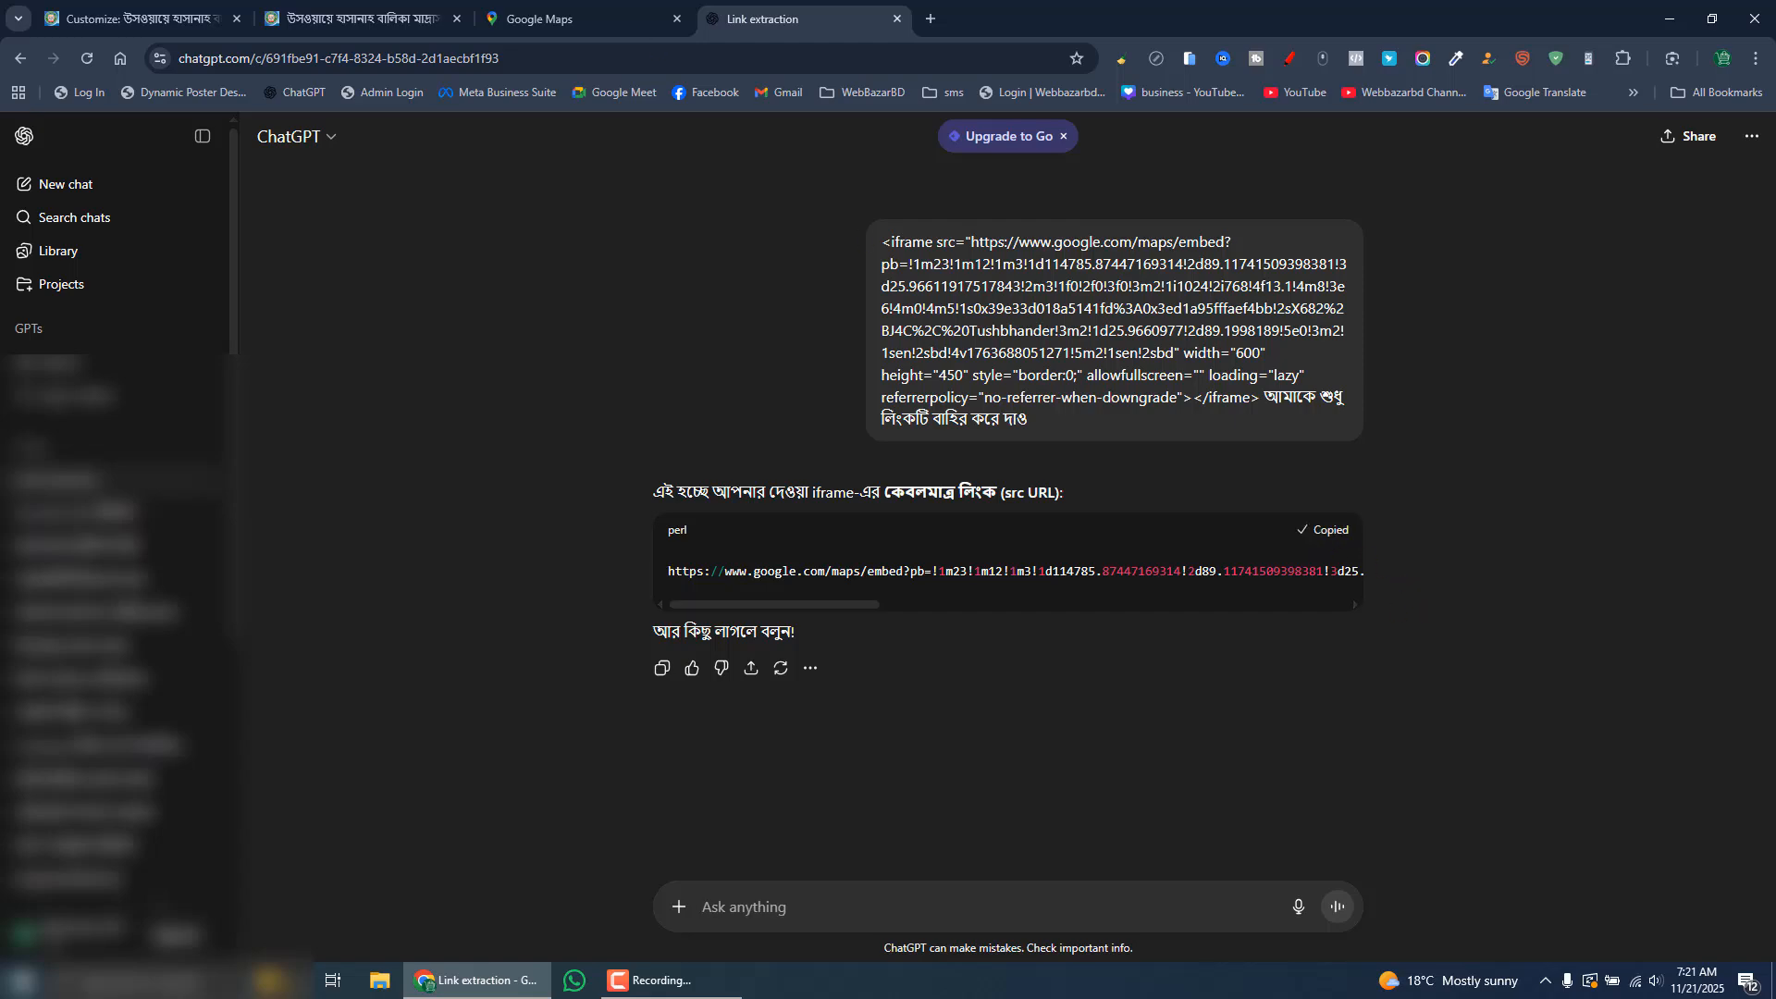
left_click(130, 19)
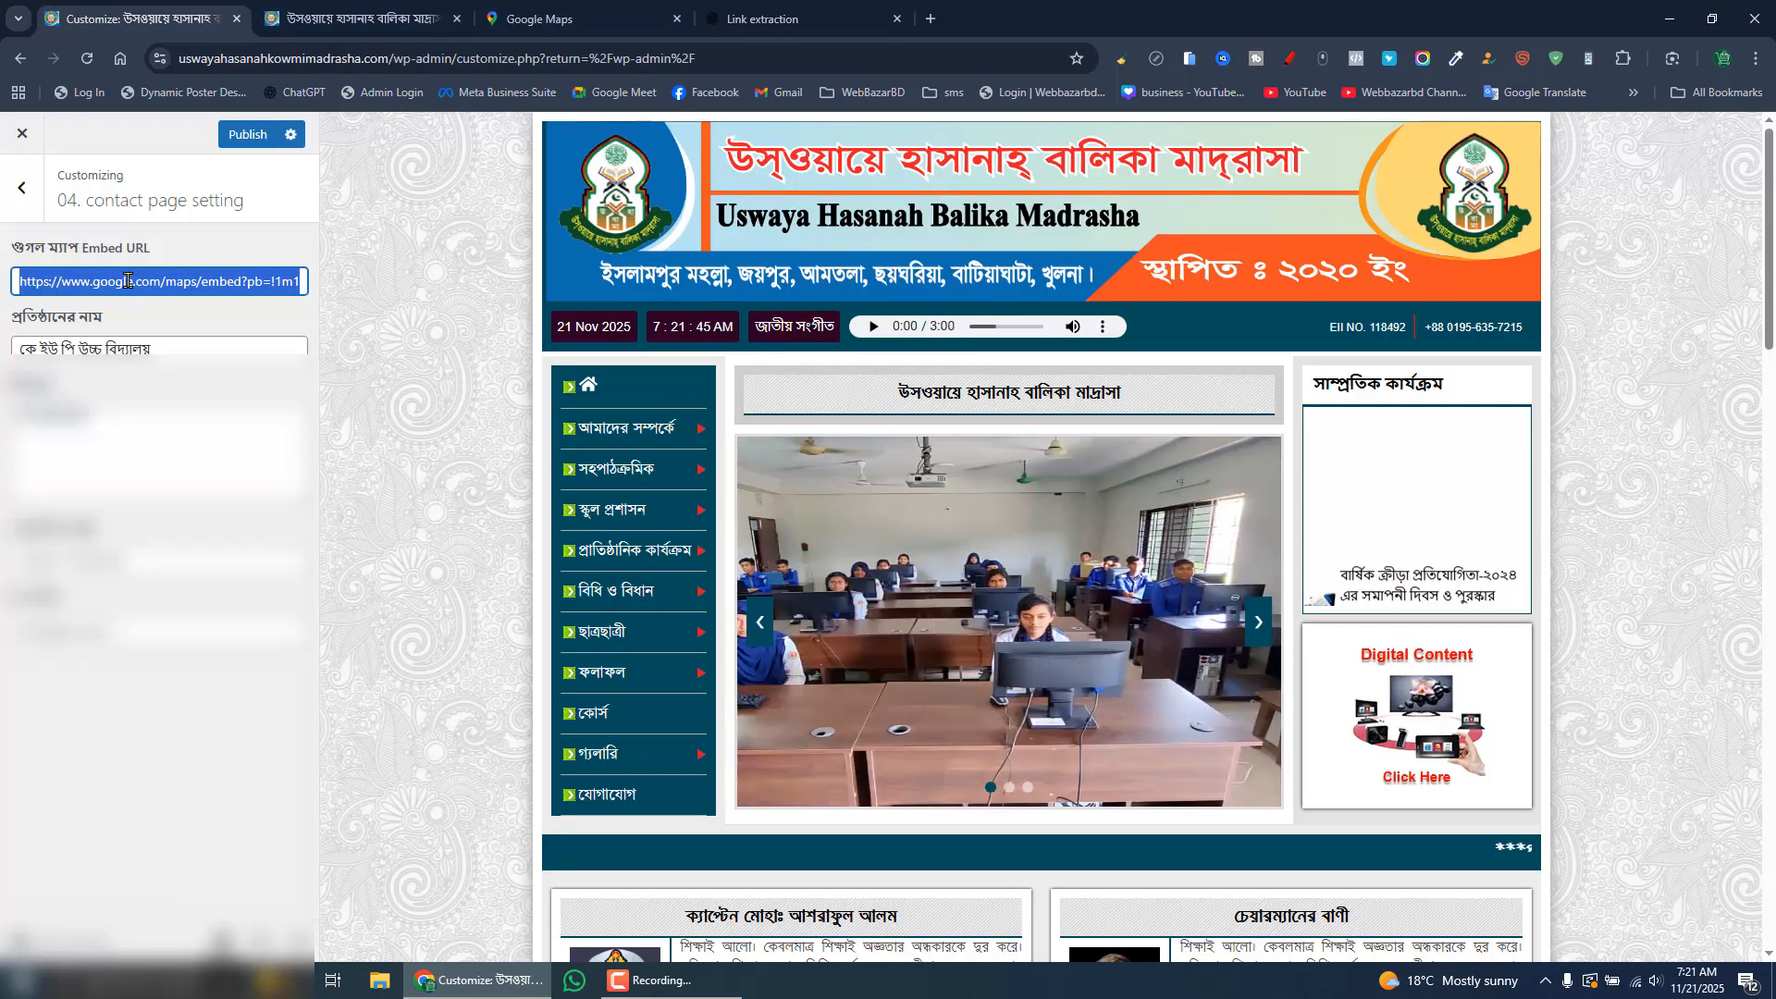
key("ctrl+v")
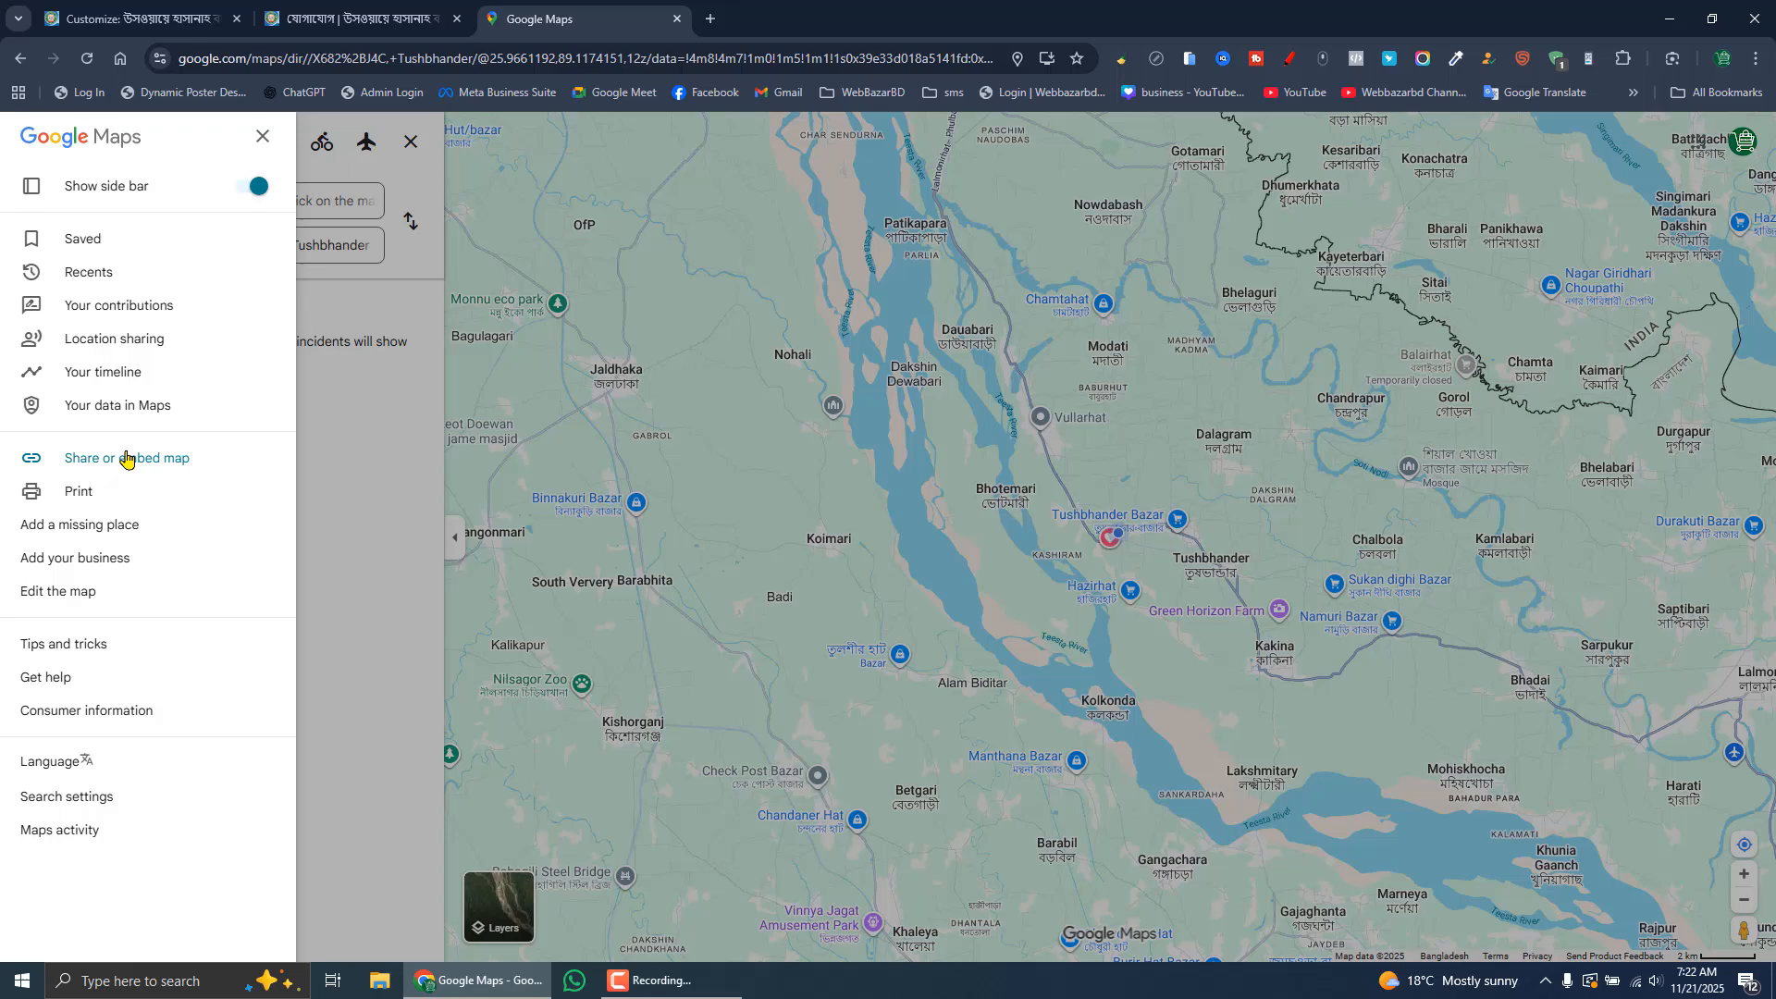
- Copy the medium-size embed HTML again from the Google Maps sharing options and close the Share dialog
left_click(128, 459)
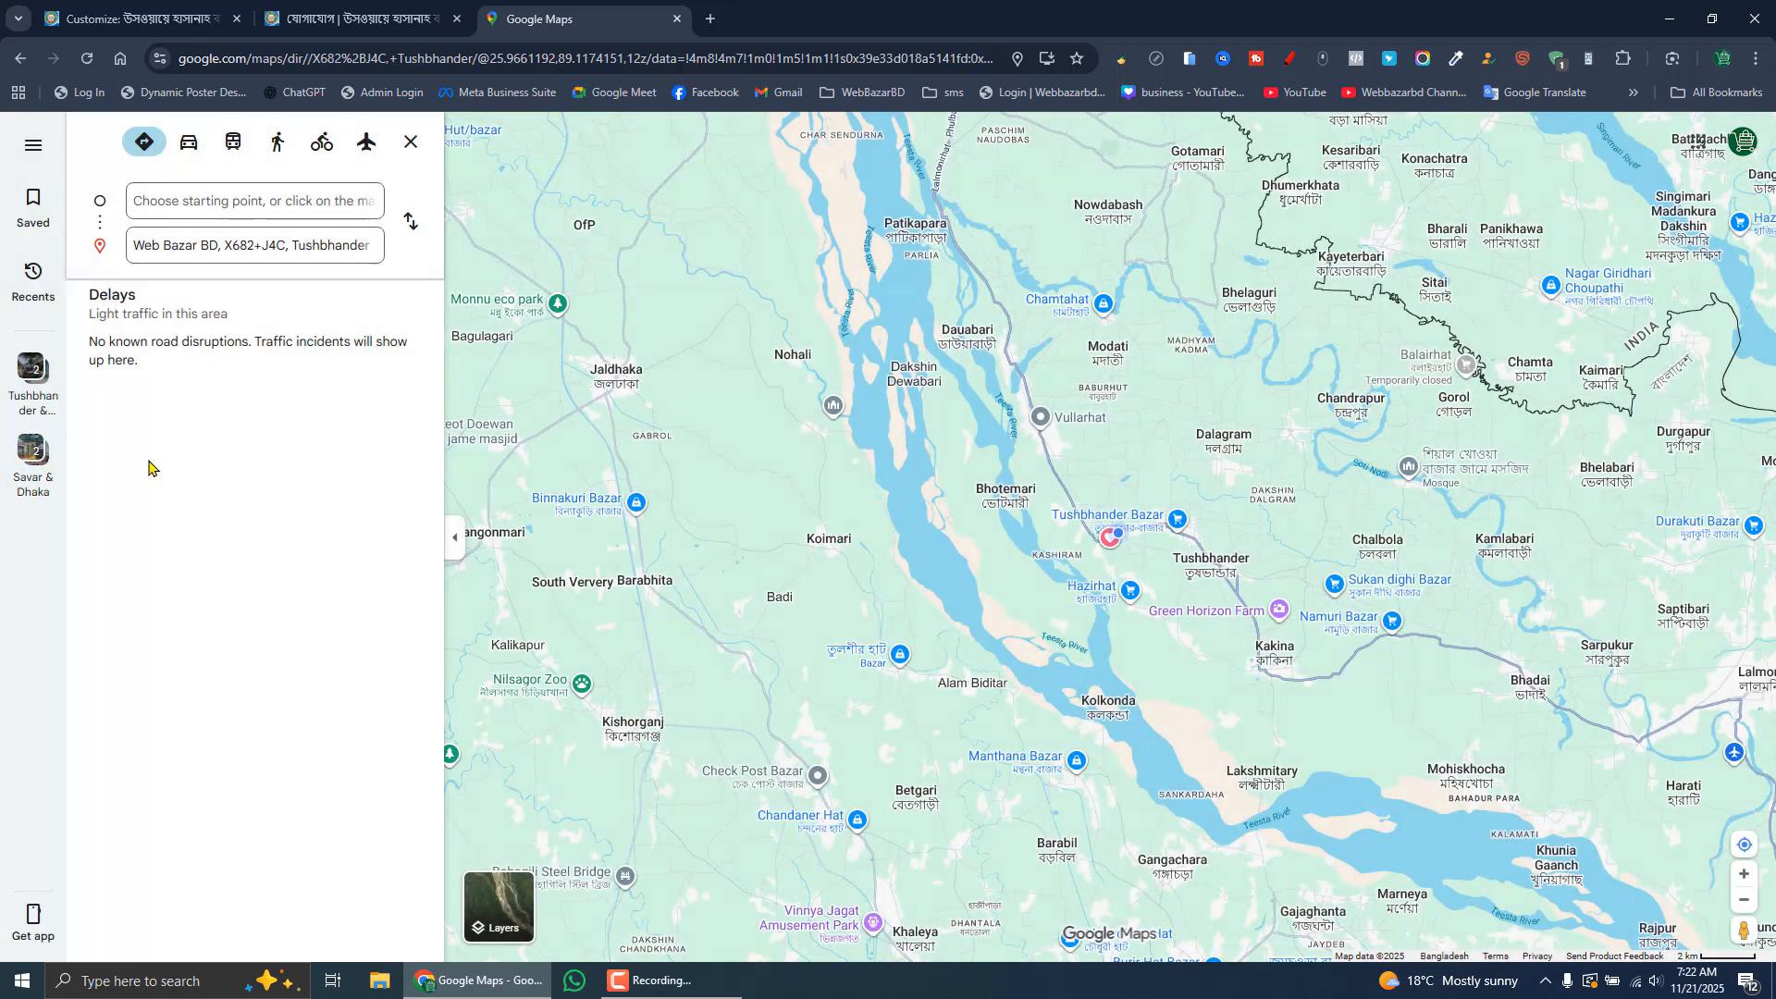
left_click(853, 433)
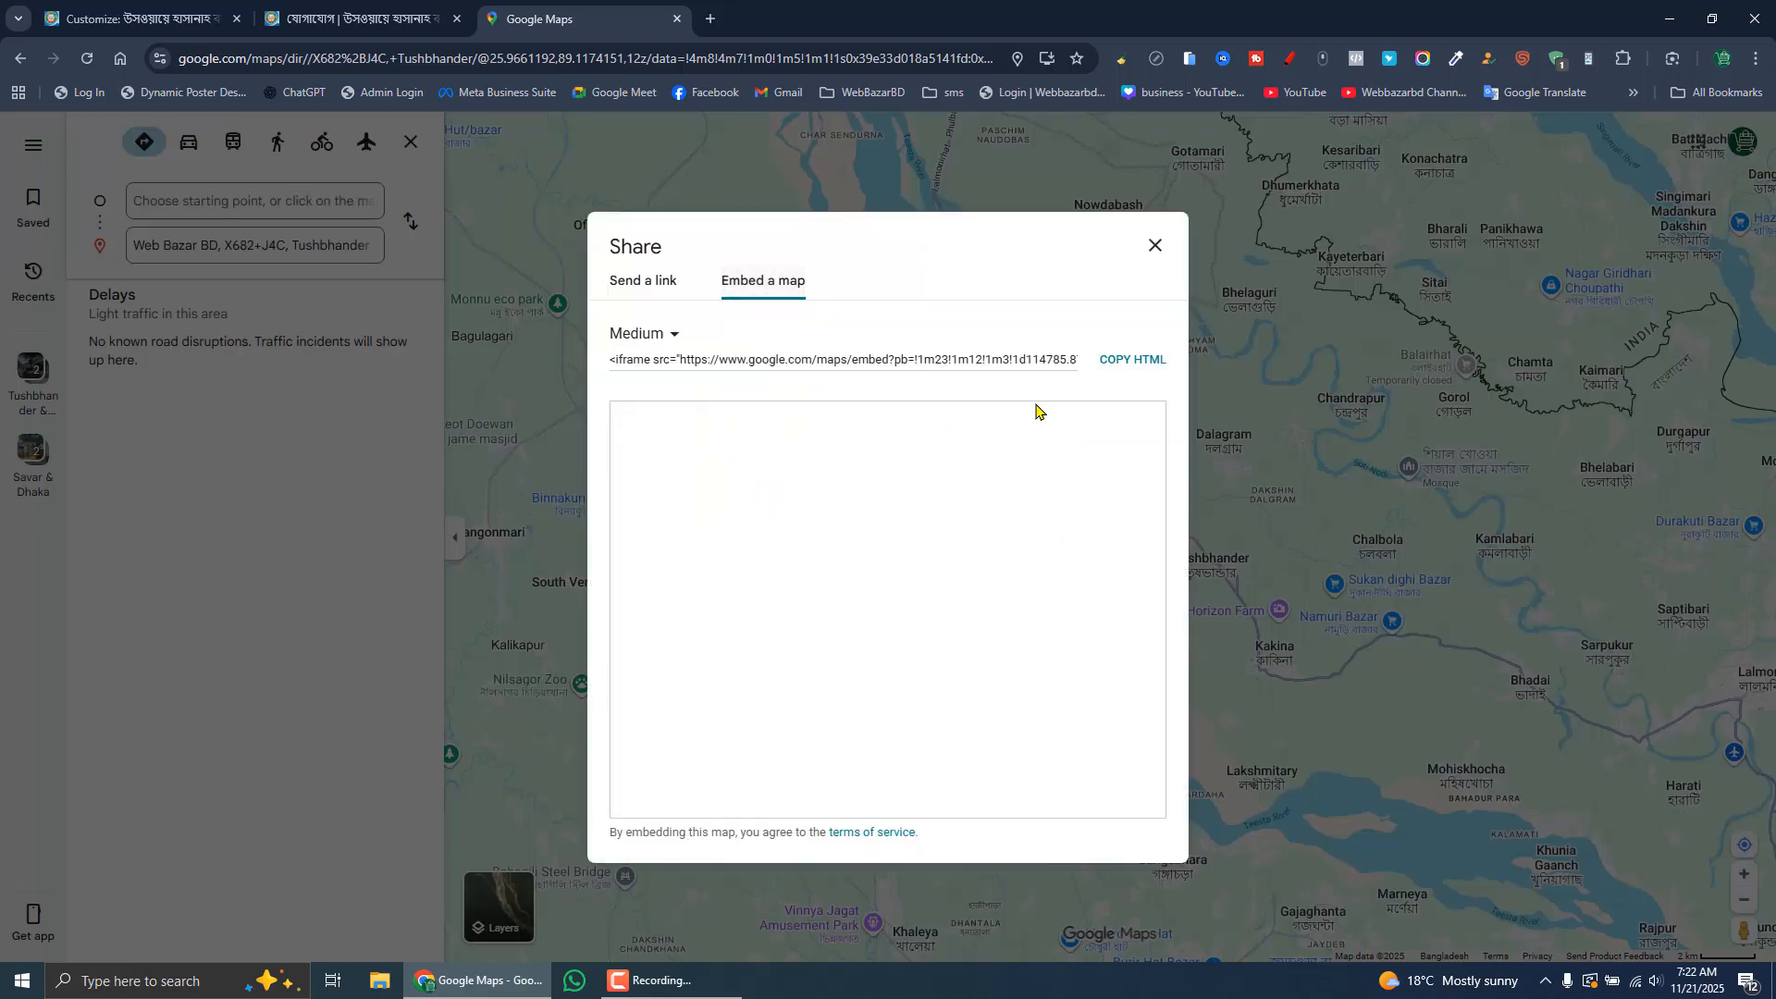
left_click(1126, 361)
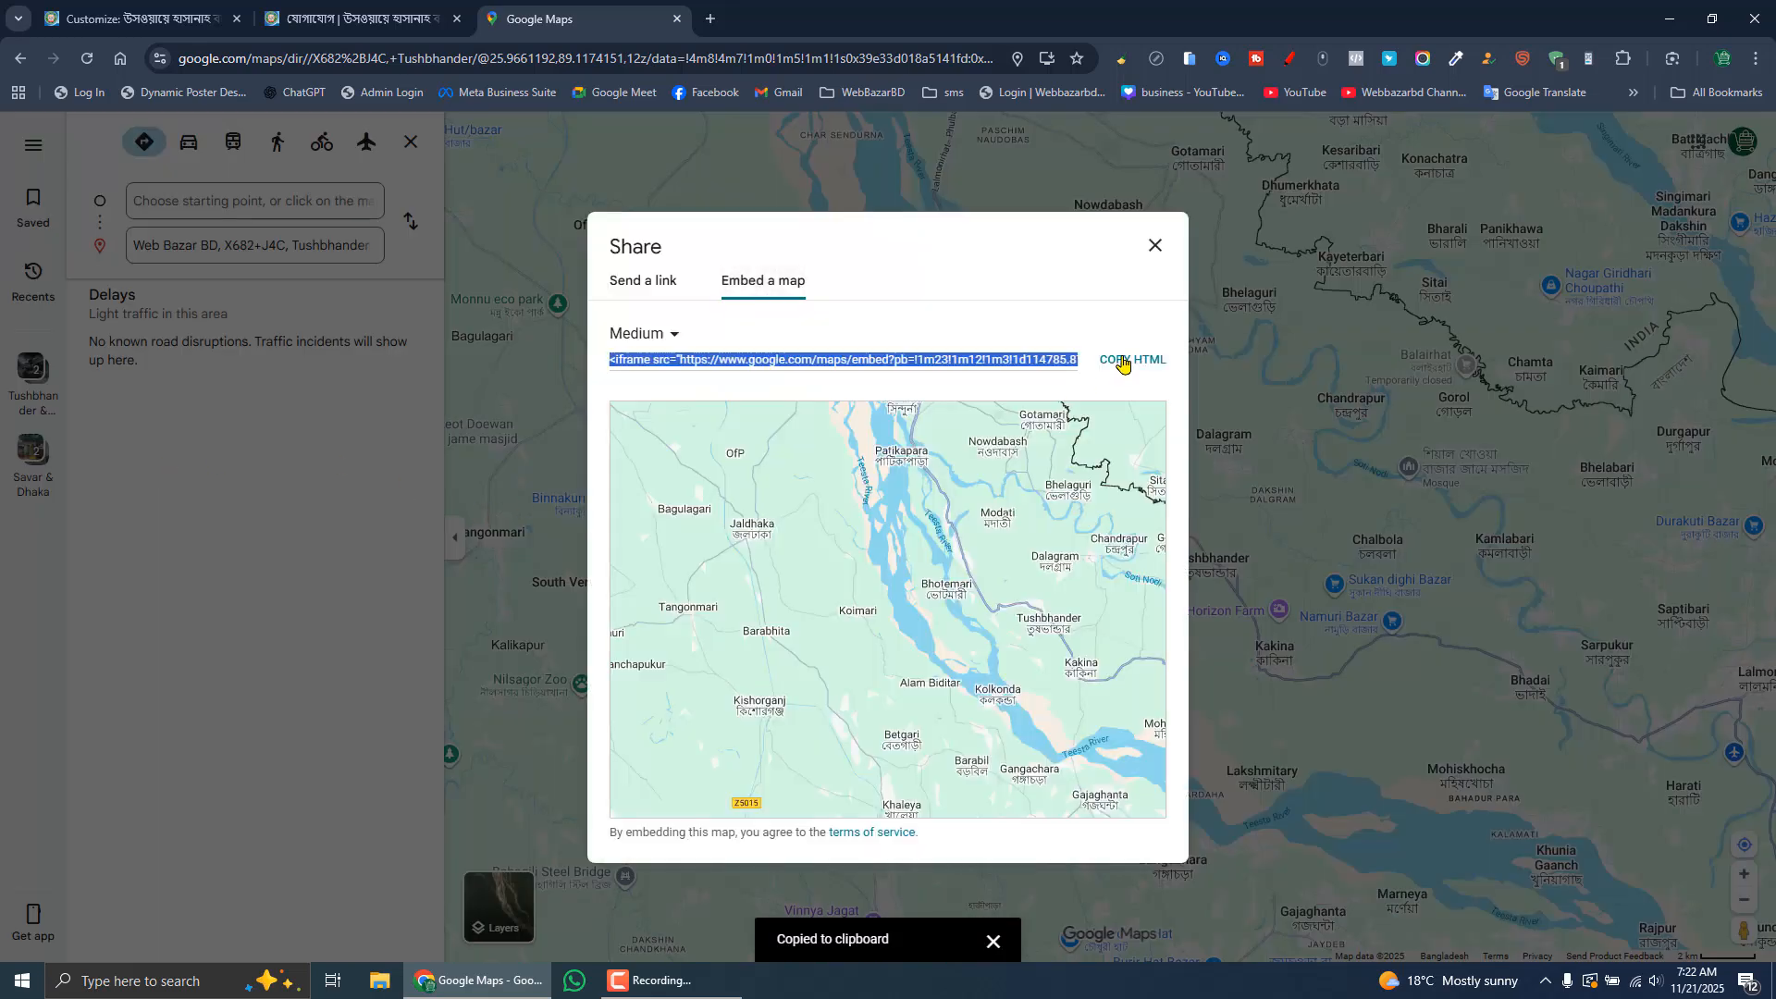
left_click(1154, 245)
- Create a new text document on the desktop, open it in Notepad and paste the map's iframe code
left_click(1669, 21)
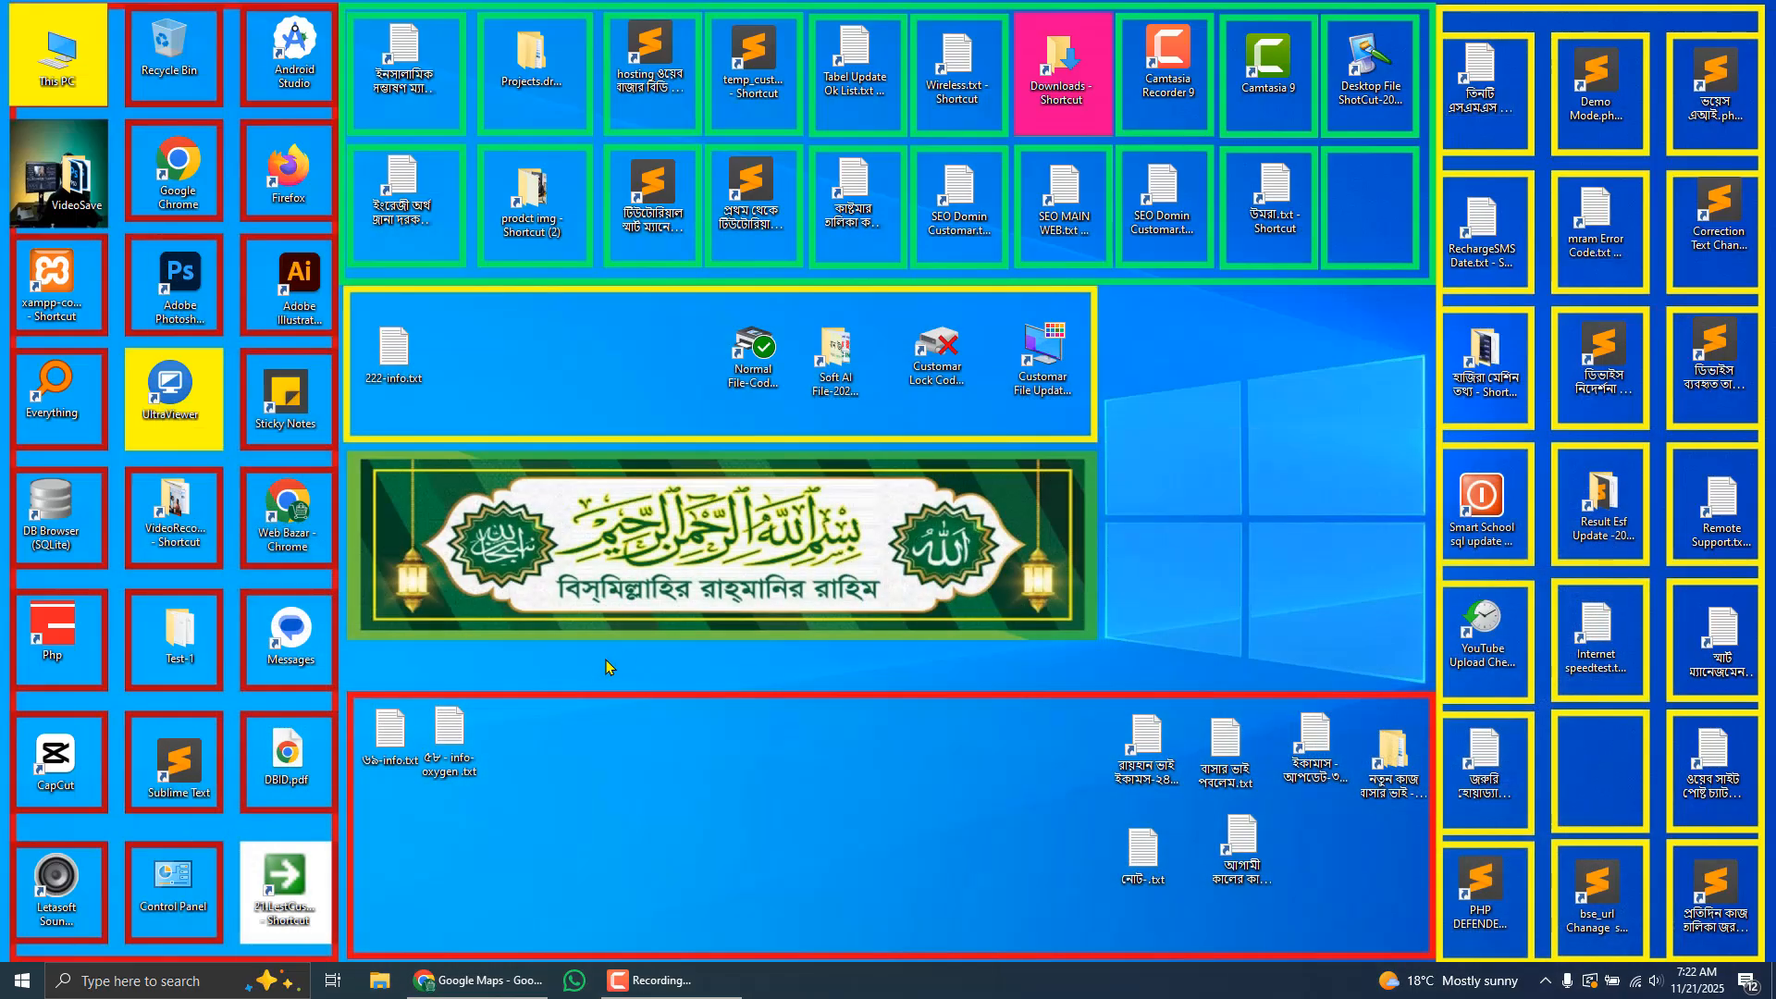
right_click(579, 729)
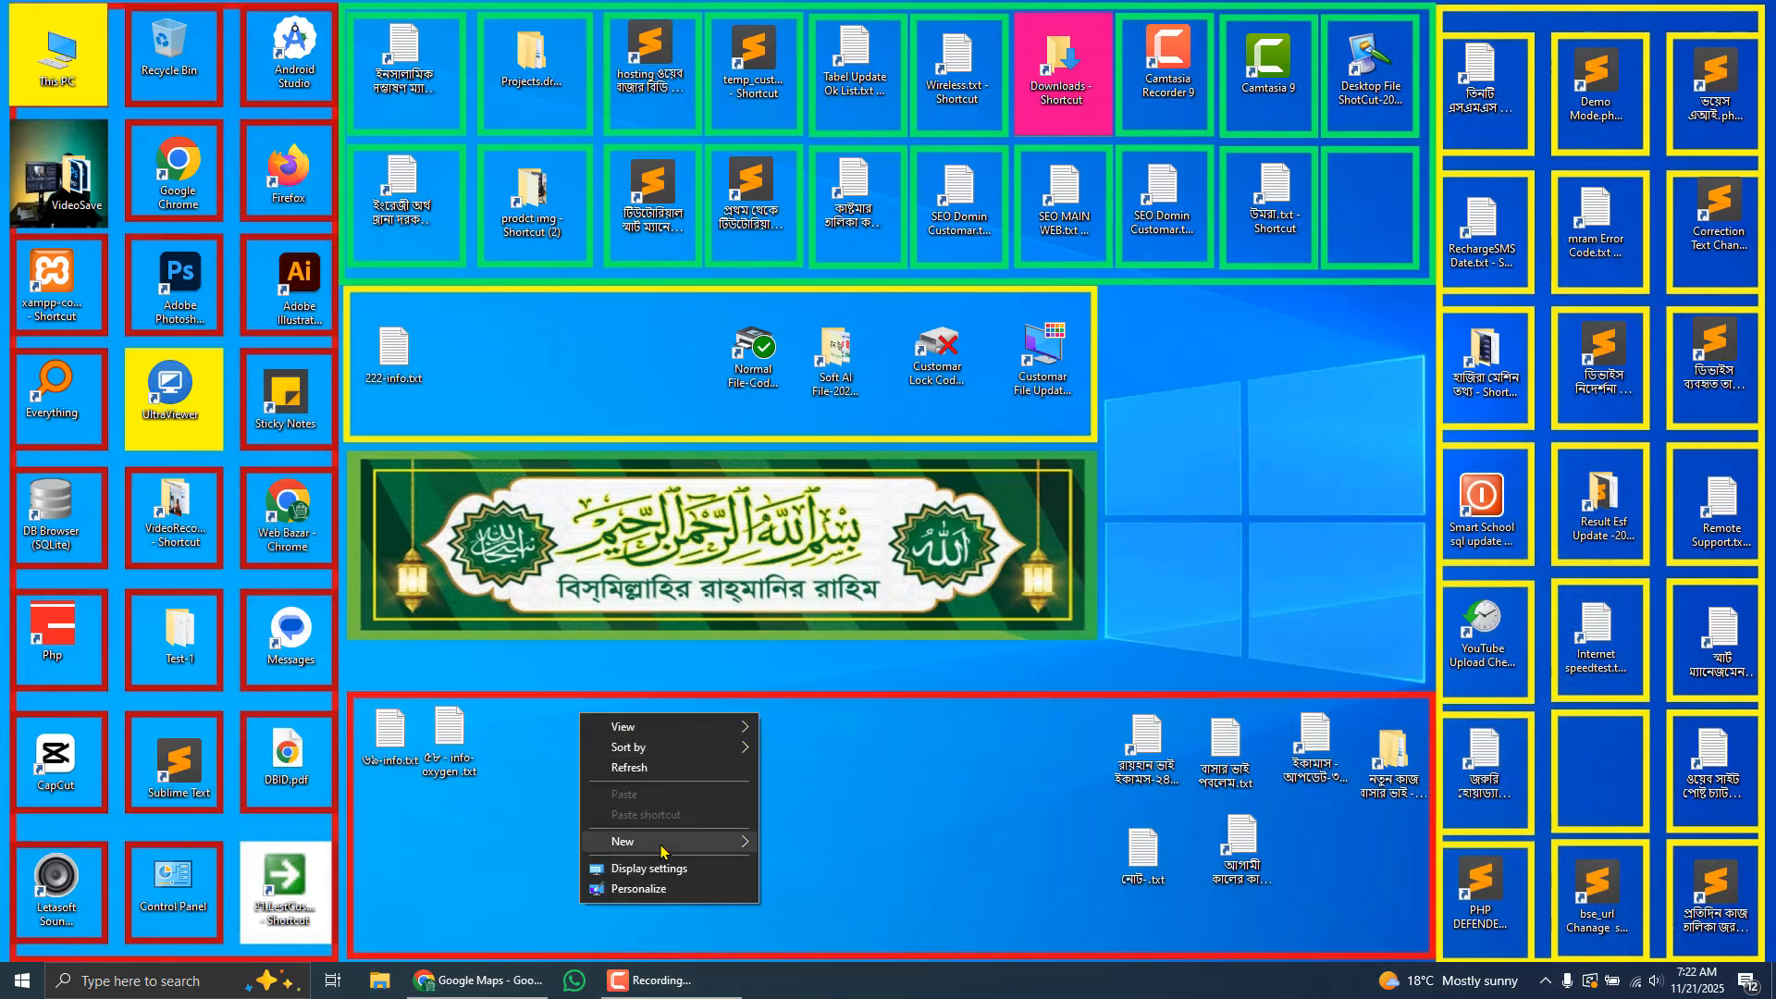
mouse_move(666, 843)
left_click(810, 800)
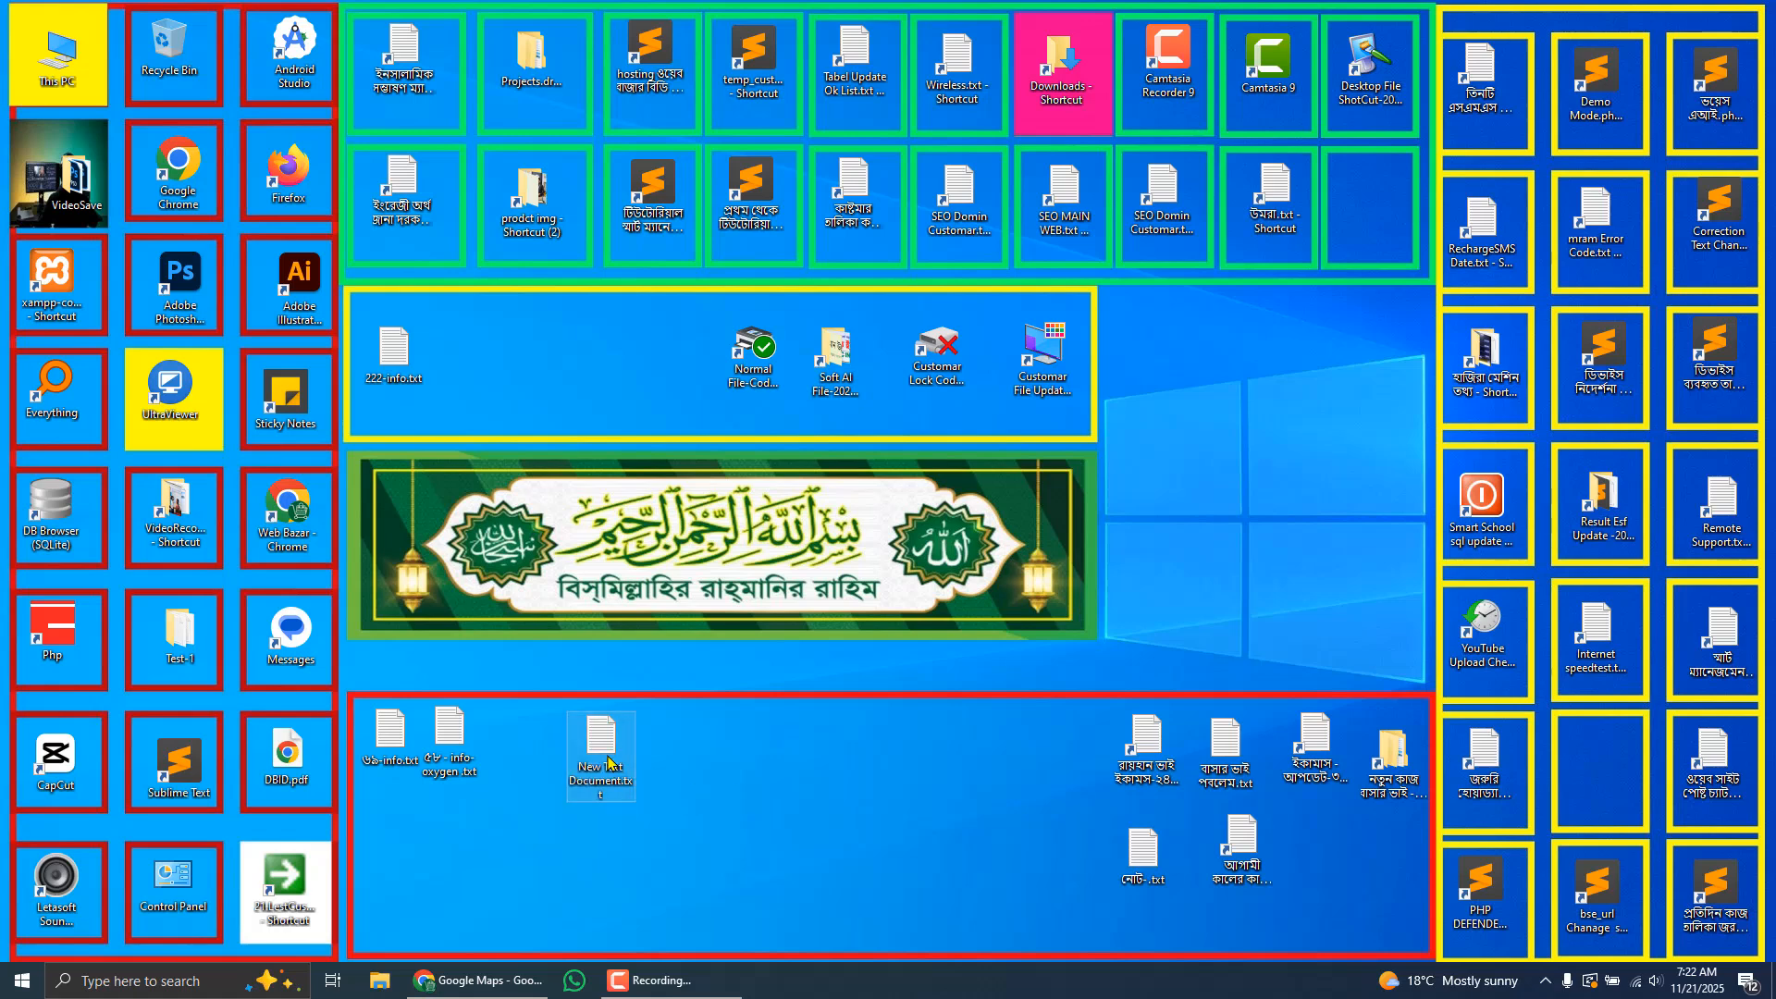
double_click(615, 764)
right_click(611, 333)
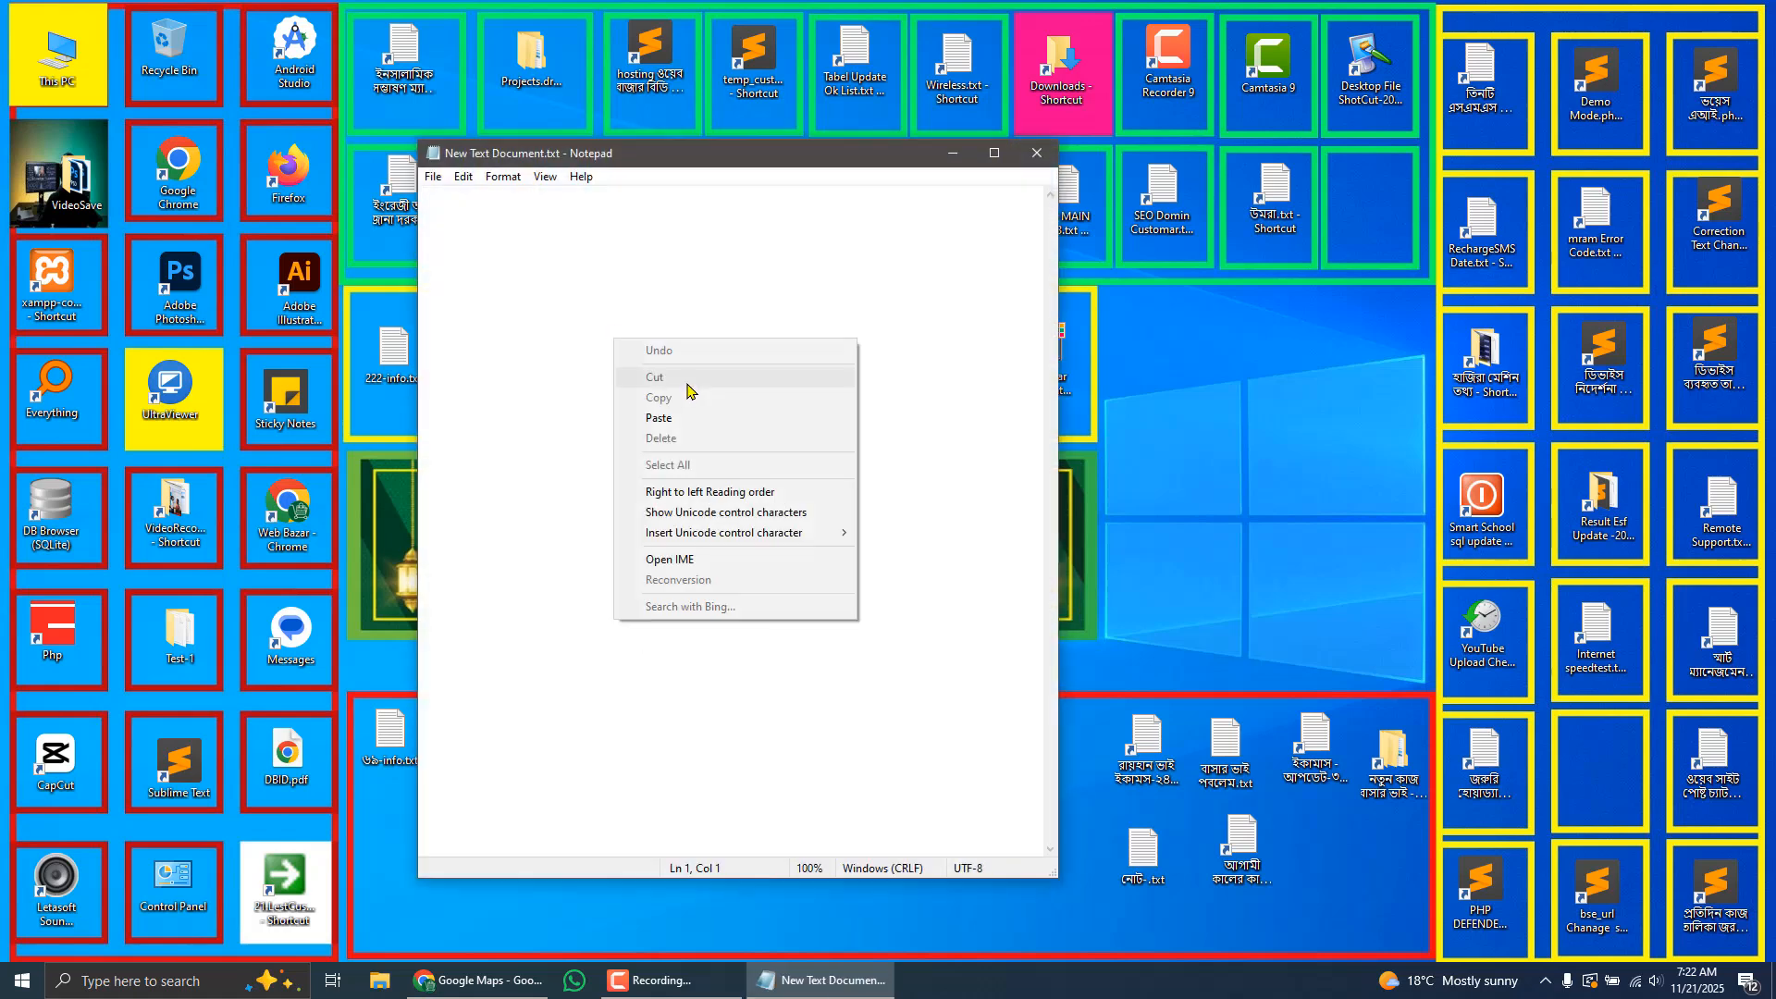
left_click(682, 421)
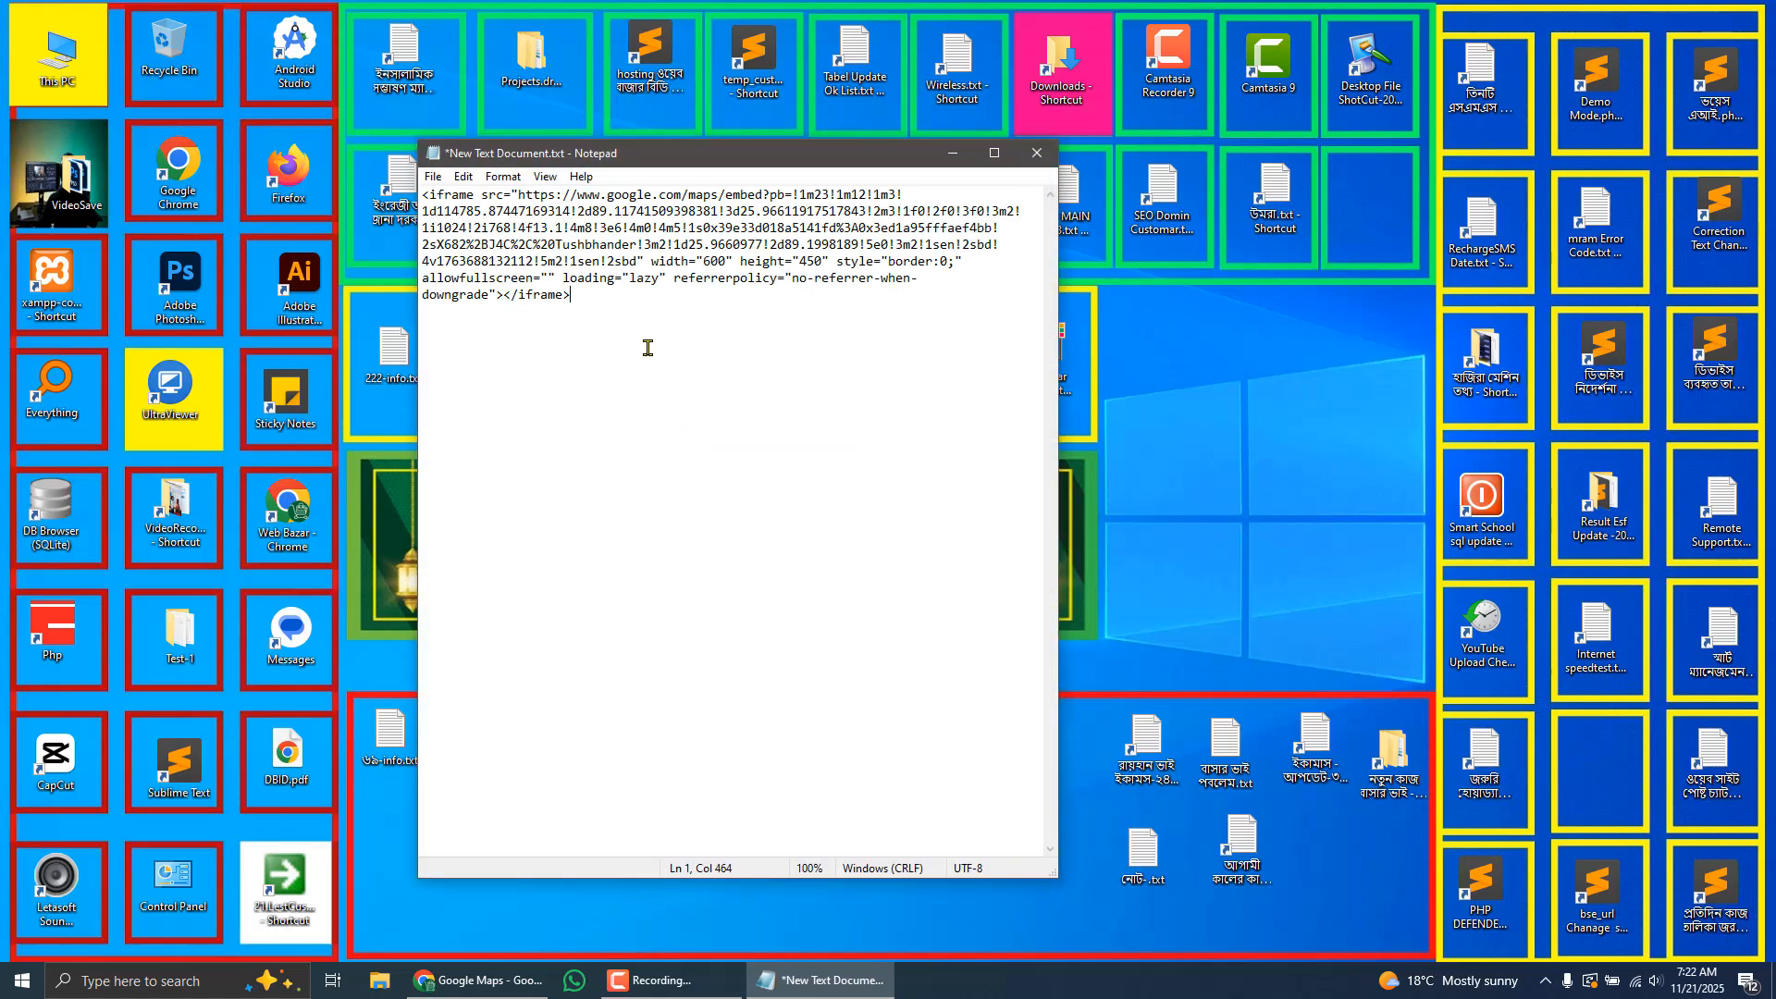
- Remove the iframe markup before and after the map URL in Notepad, and select the remaining bare URL for copying
left_click_drag(517, 194, 419, 194)
key("BackSpace")
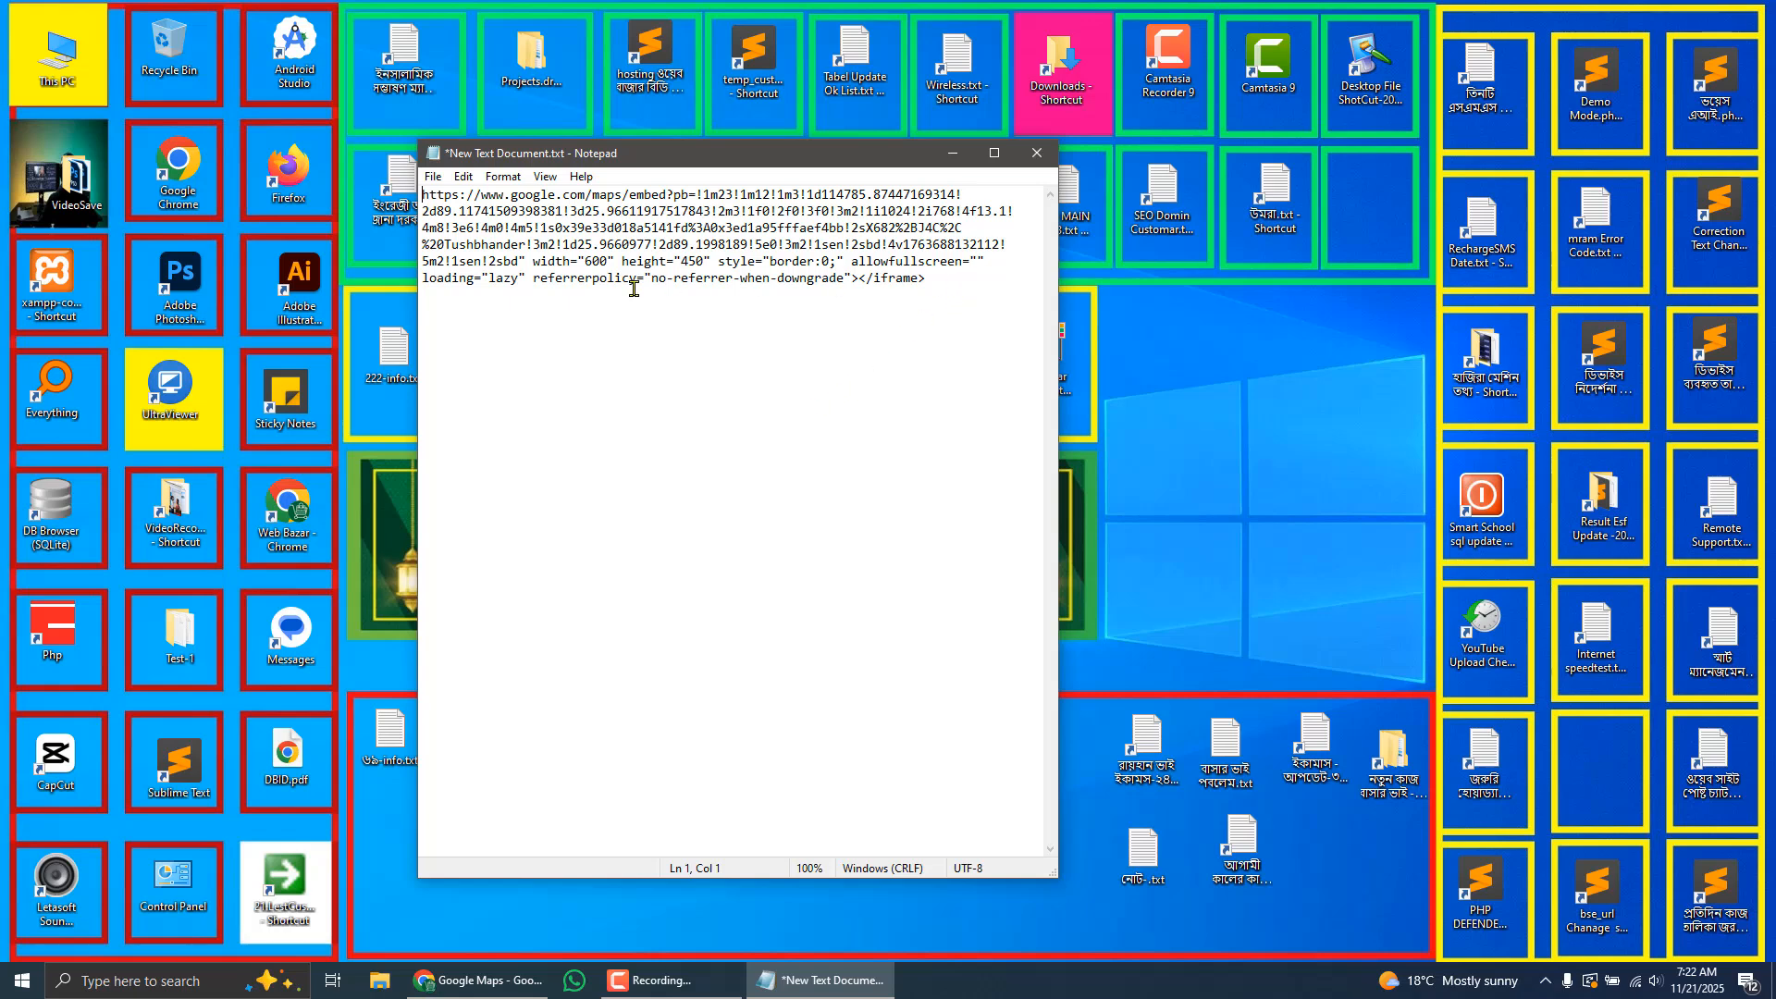
left_click_drag(520, 262, 943, 299)
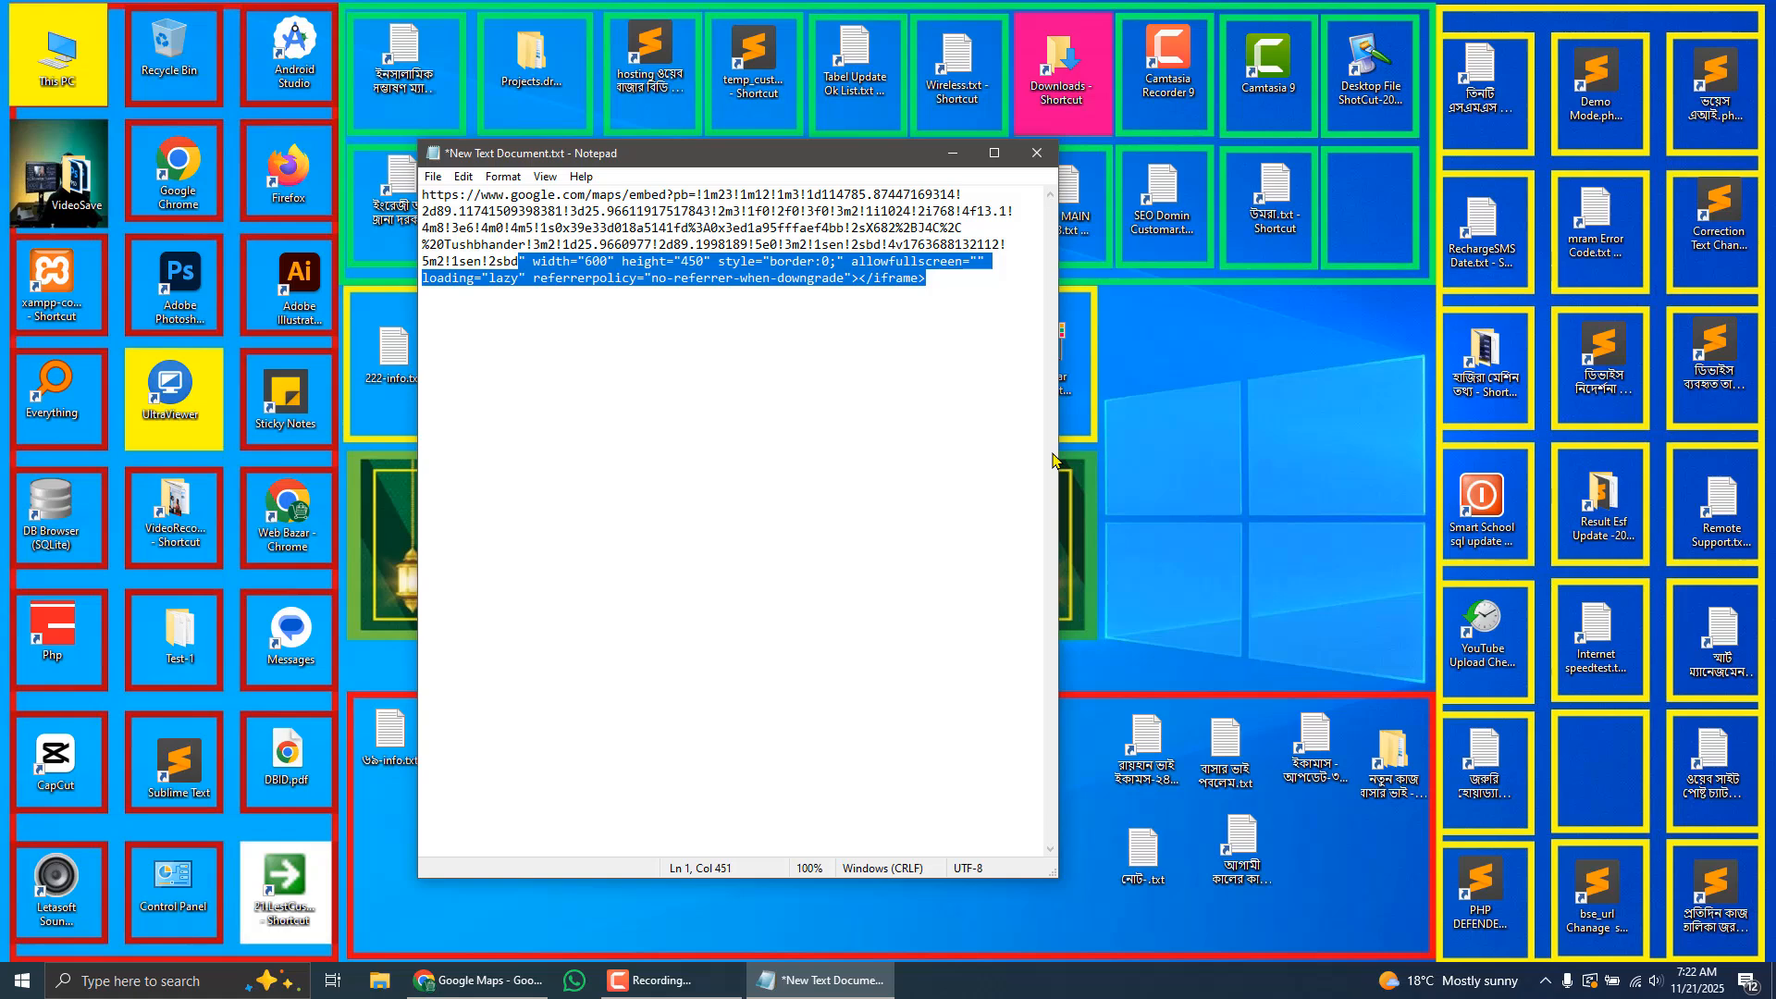
key("BackSpace")
left_click_drag(536, 263, 407, 192)
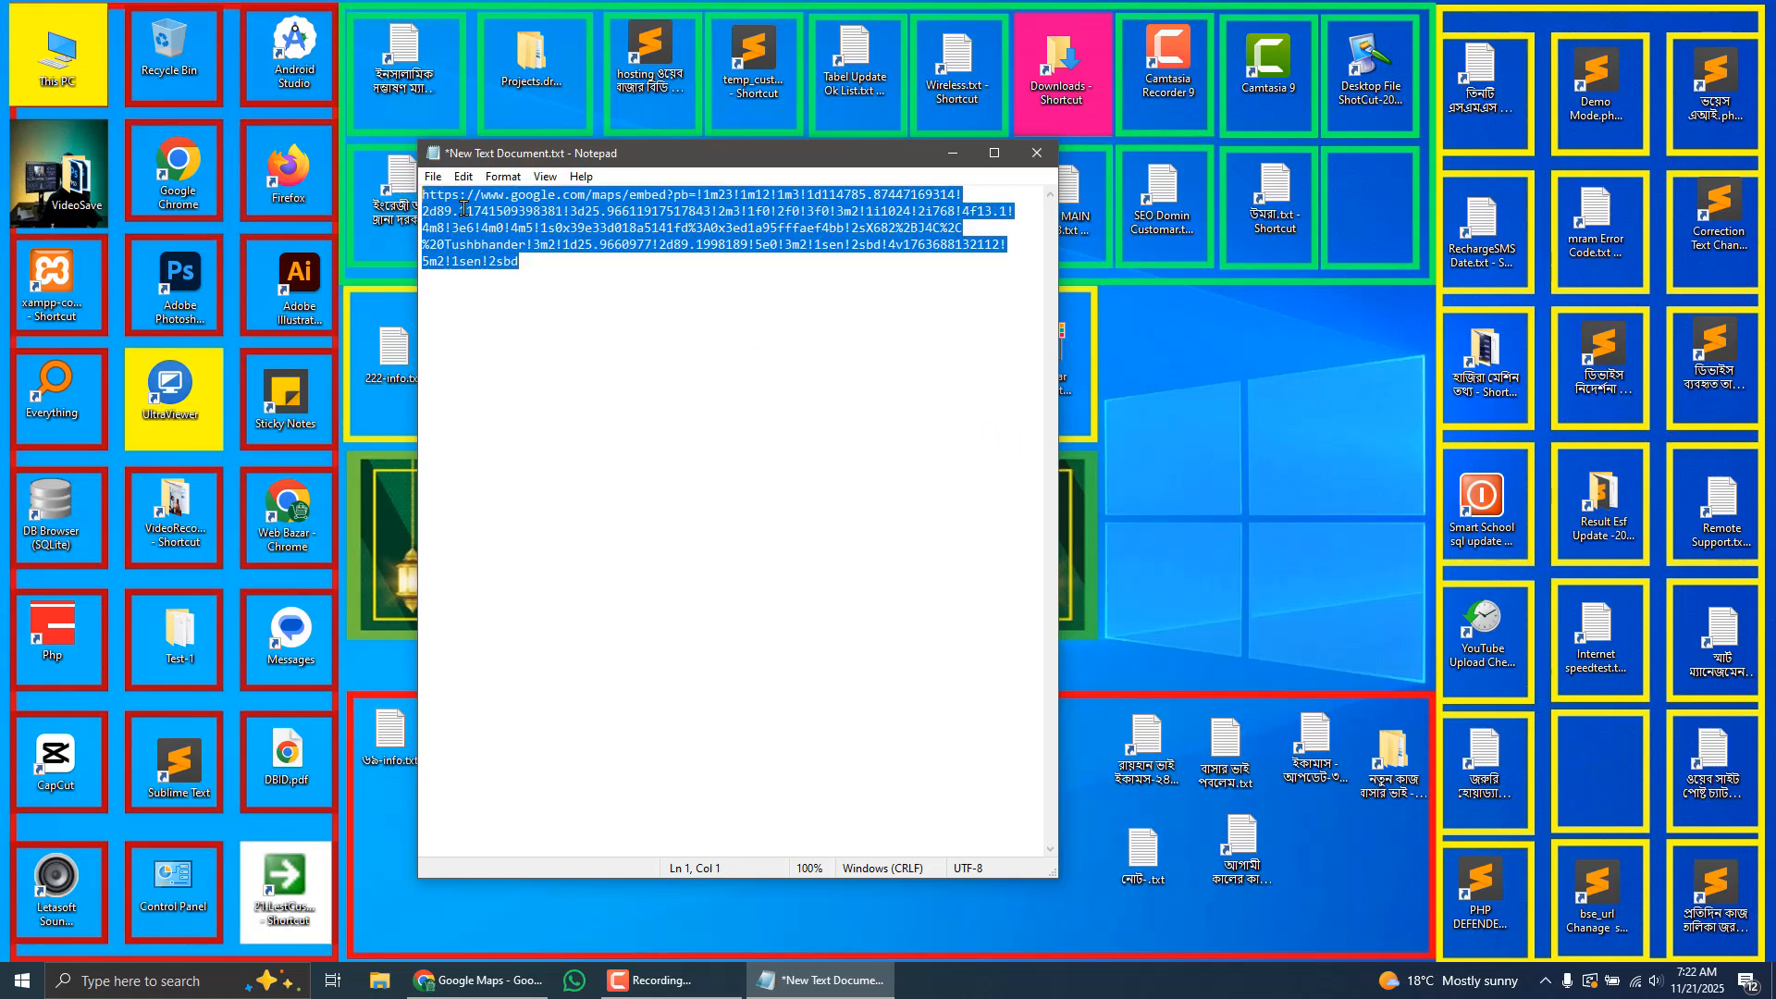
right_click(464, 211)
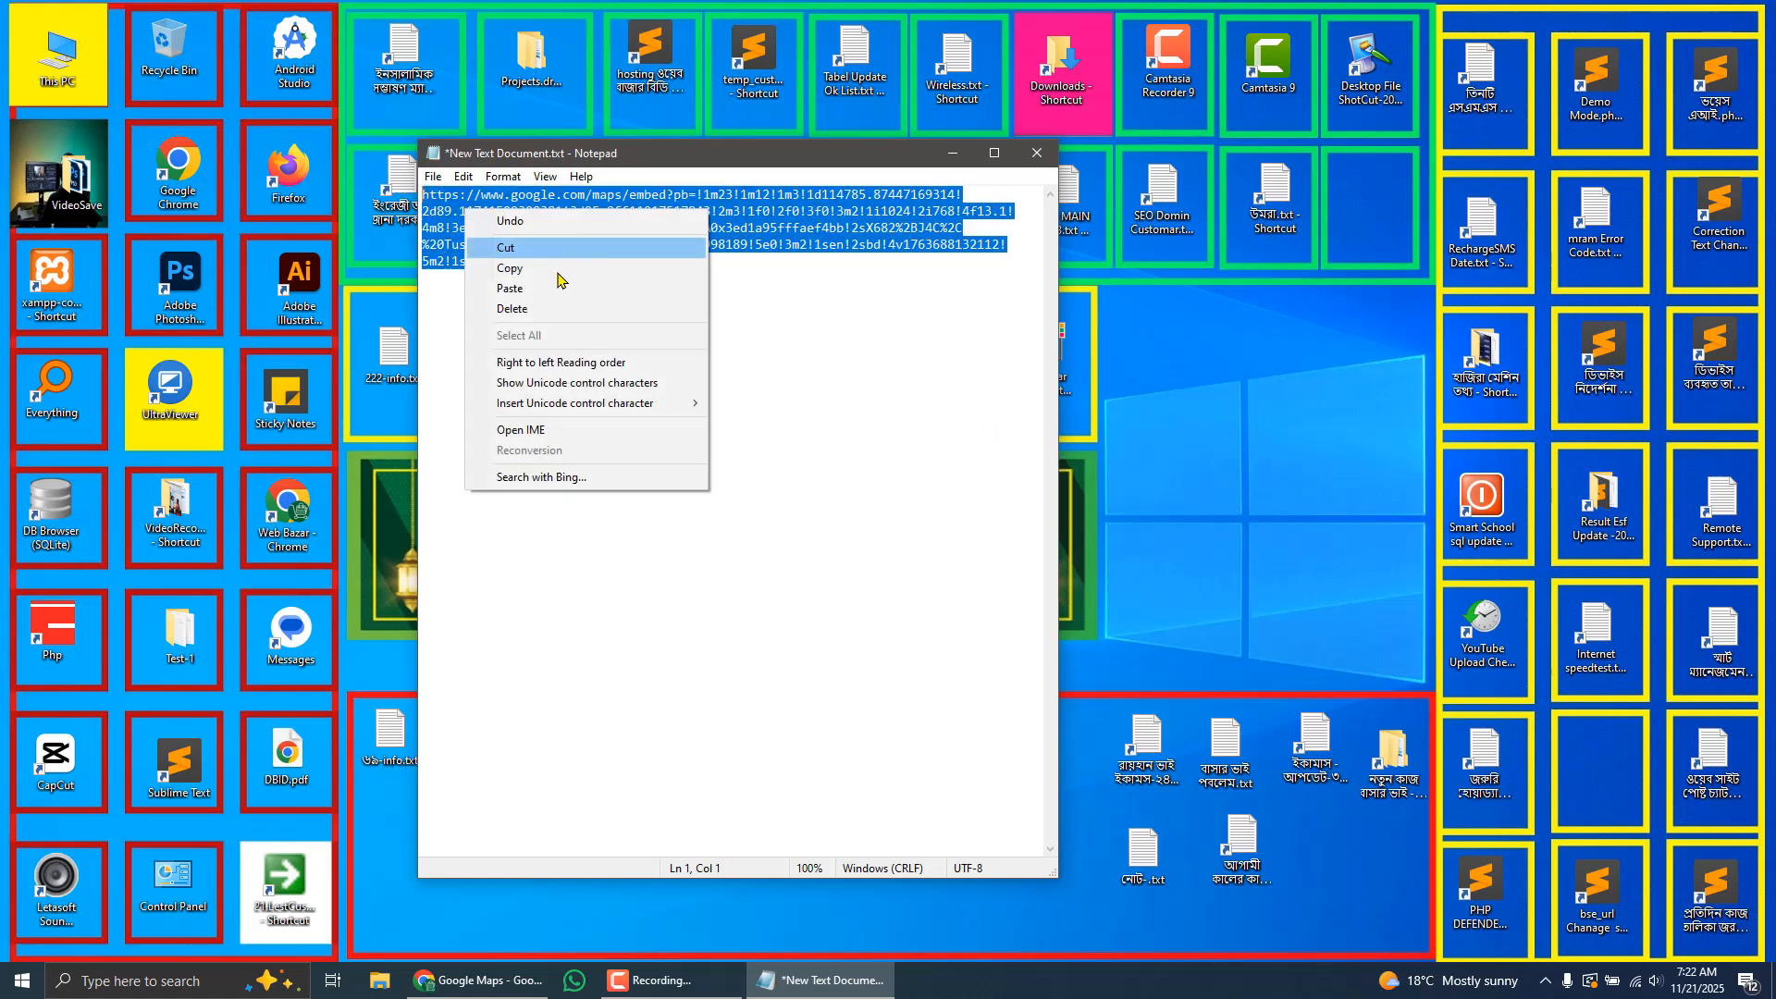
- Close the Notepad document without saving and delete the new text document from the desktop
left_click(1037, 153)
left_click(912, 512)
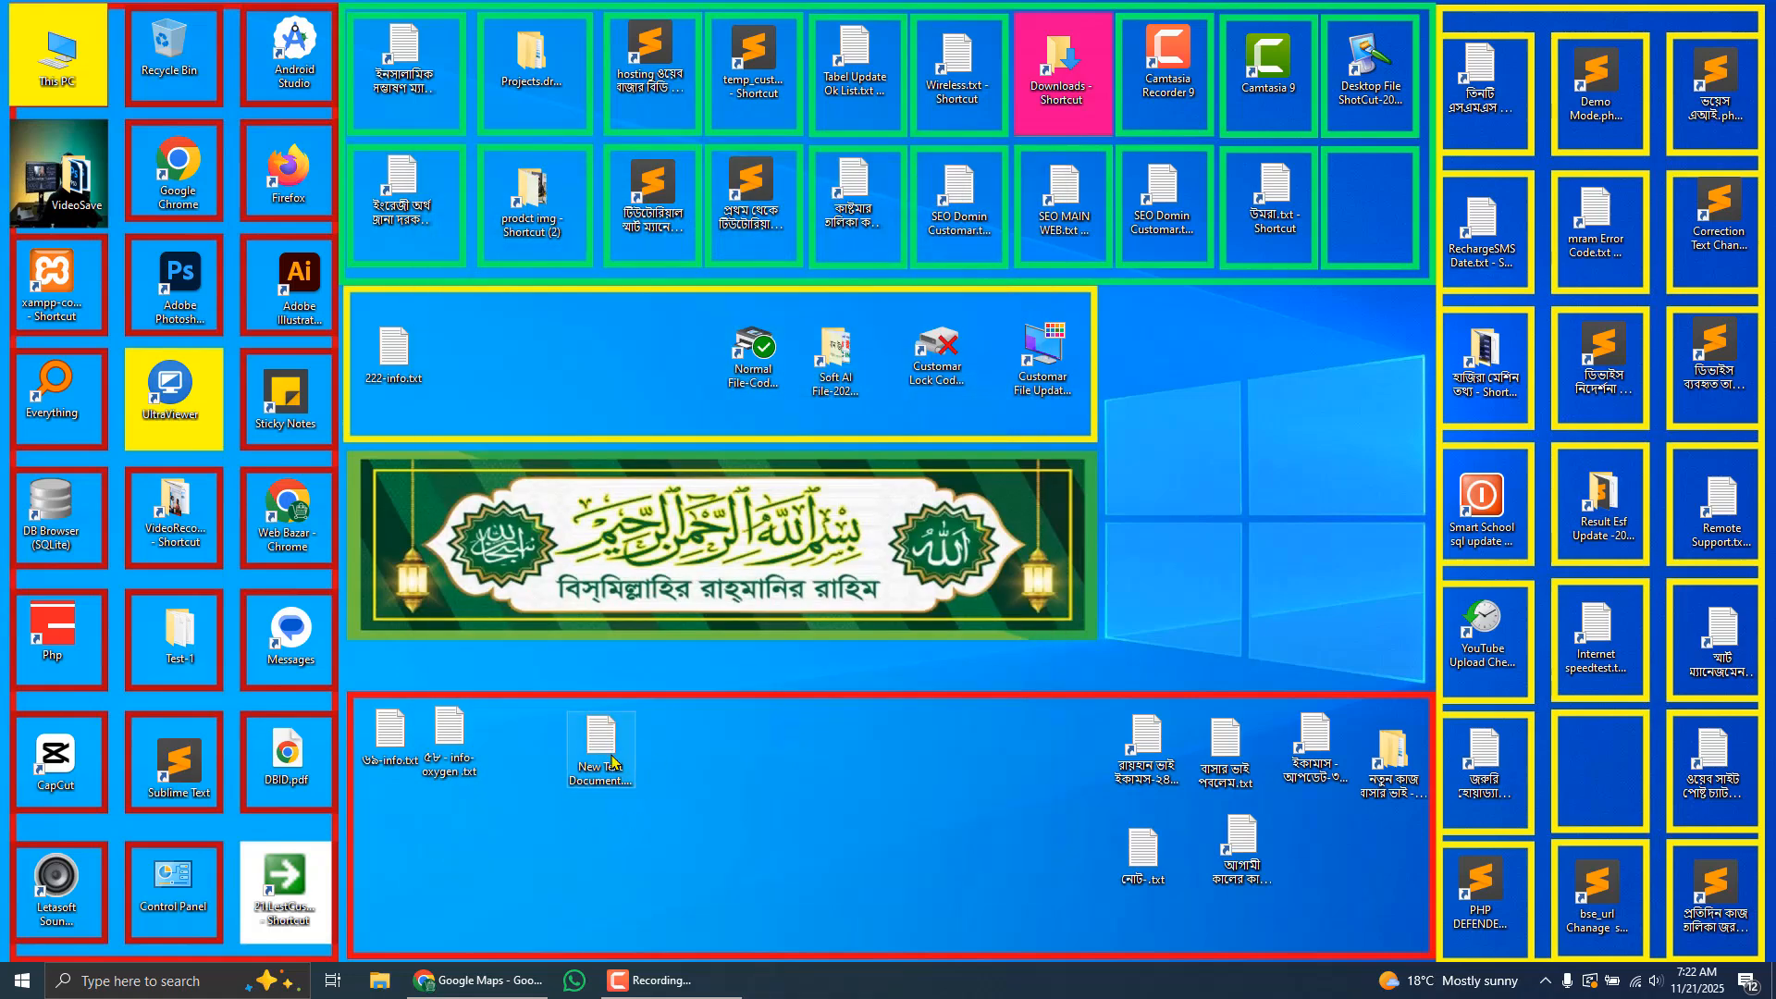
right_click(614, 749)
left_click(659, 690)
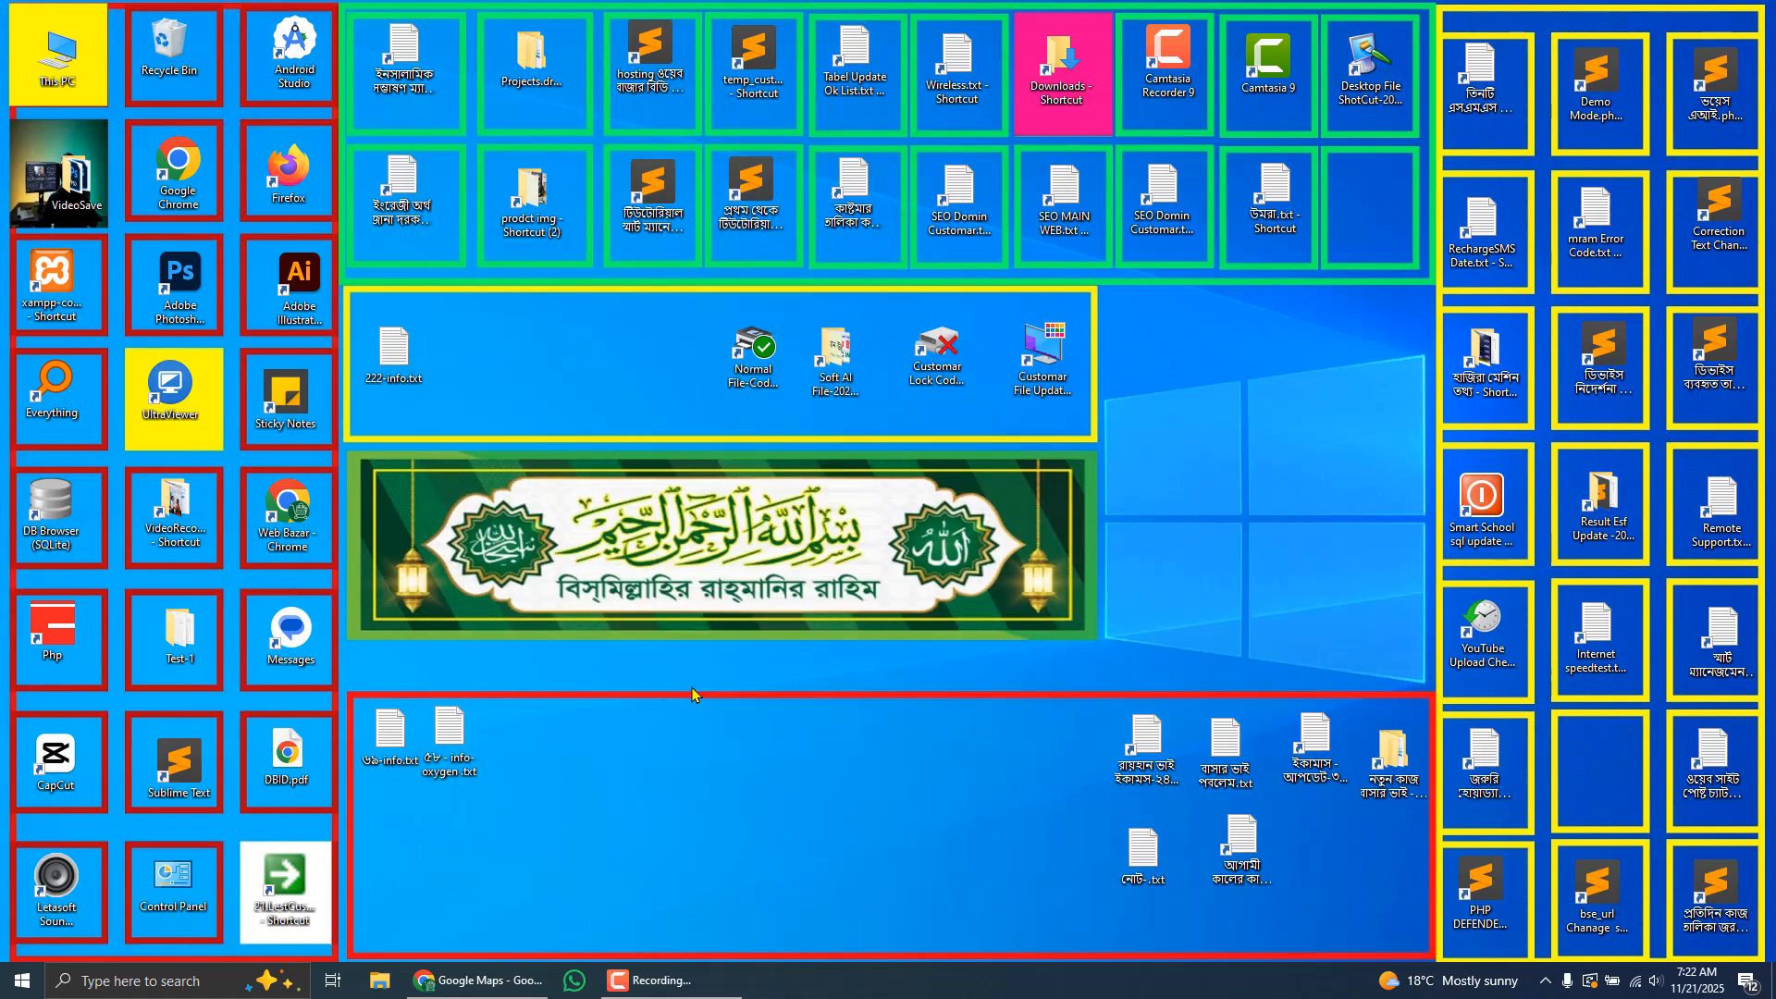
- Switch back to Chrome, close the Google Maps tab and return to the customizer's contact page settings
left_click(504, 990)
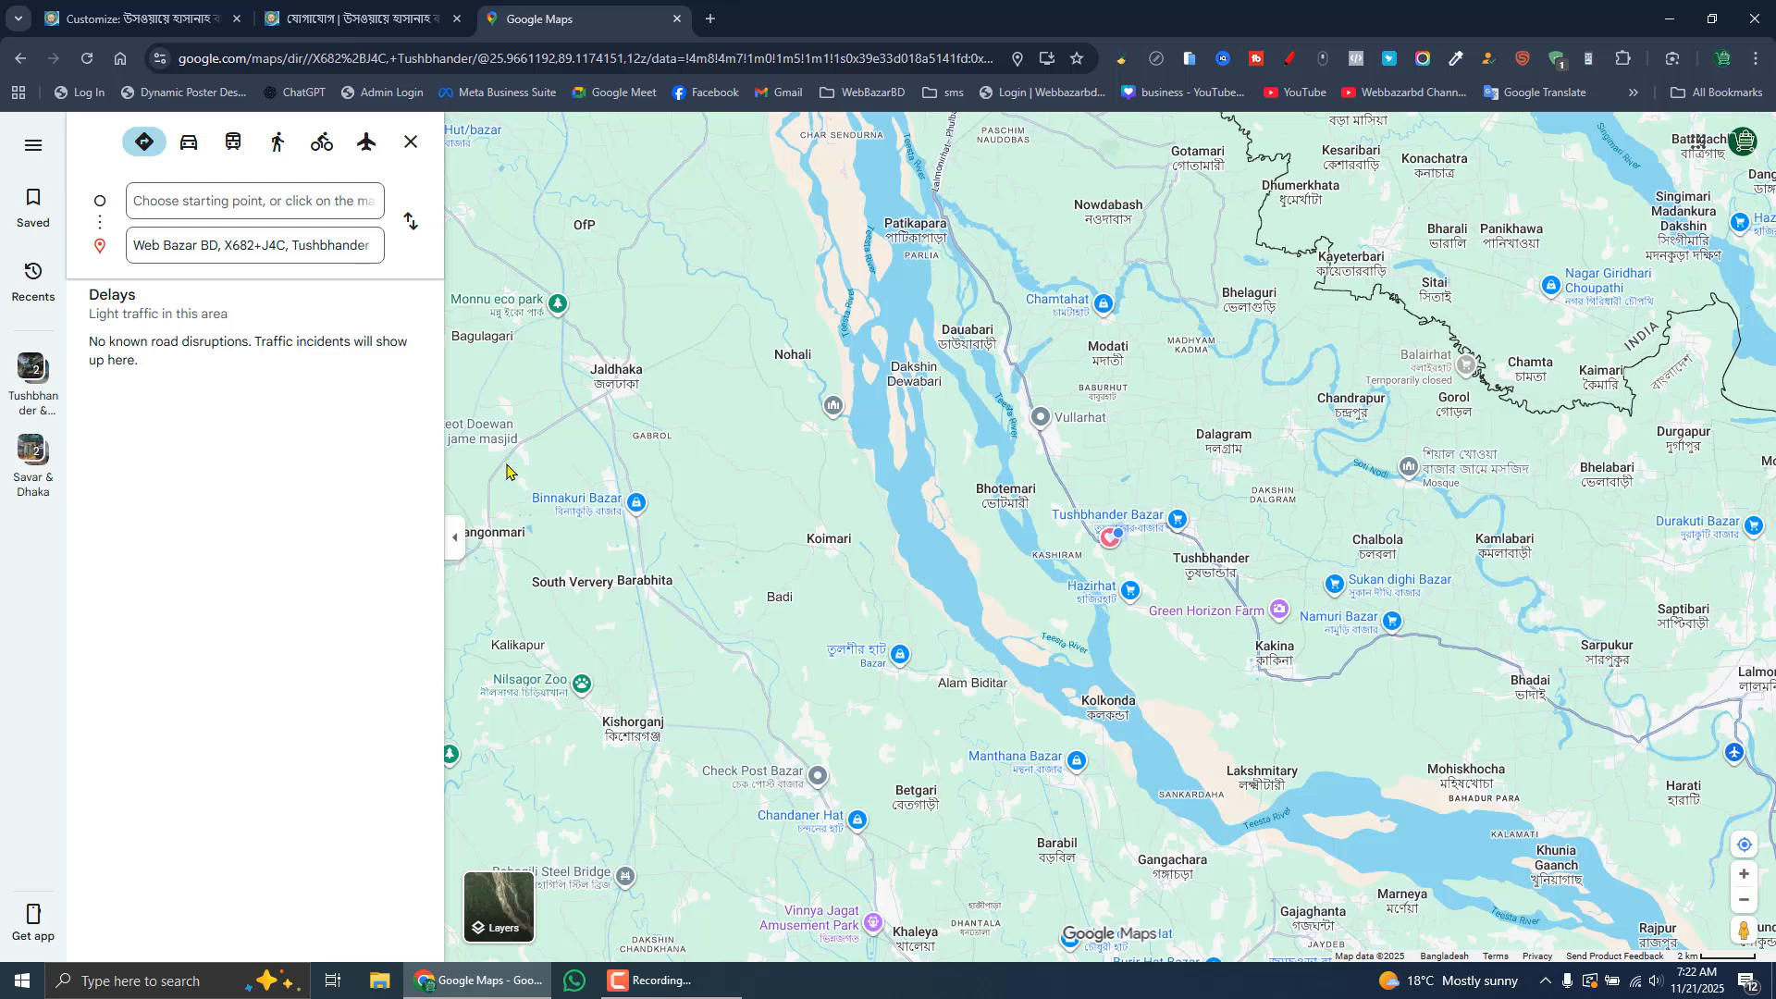
left_click(677, 18)
left_click(97, 16)
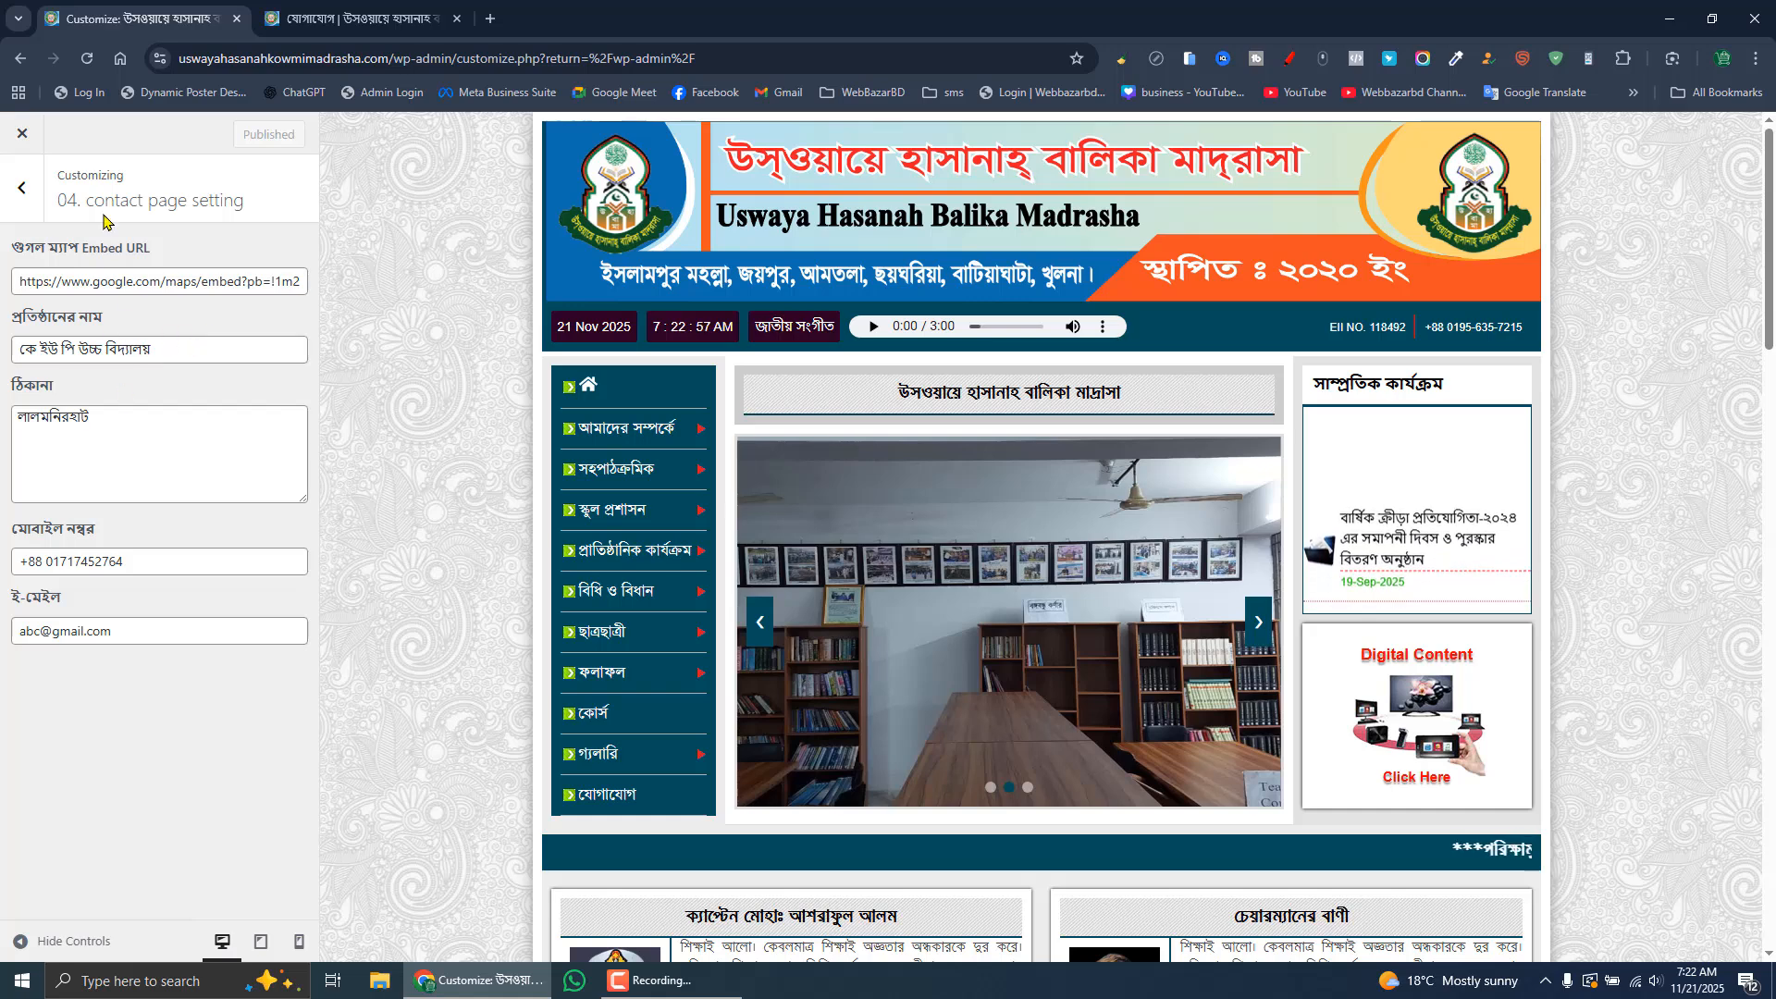
left_click_drag(56, 200, 259, 209)
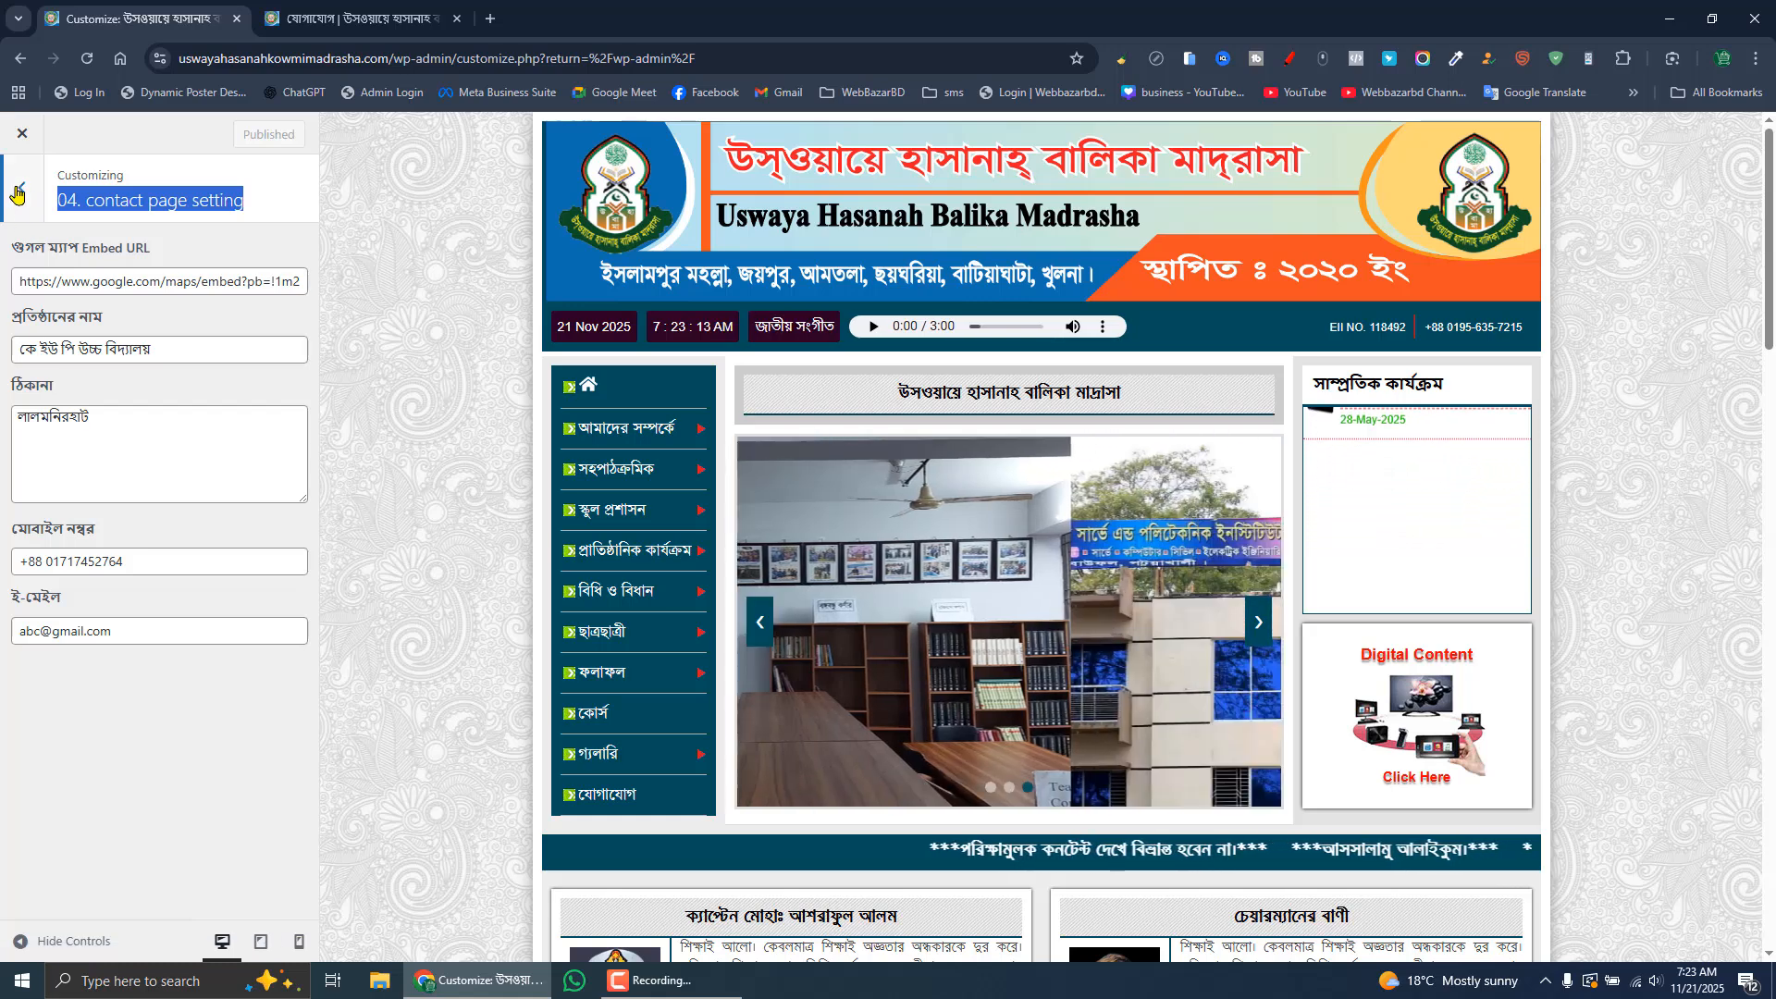
- Open the customizer's Header section and review its EII Number and Phone Number fields
left_click(16, 194)
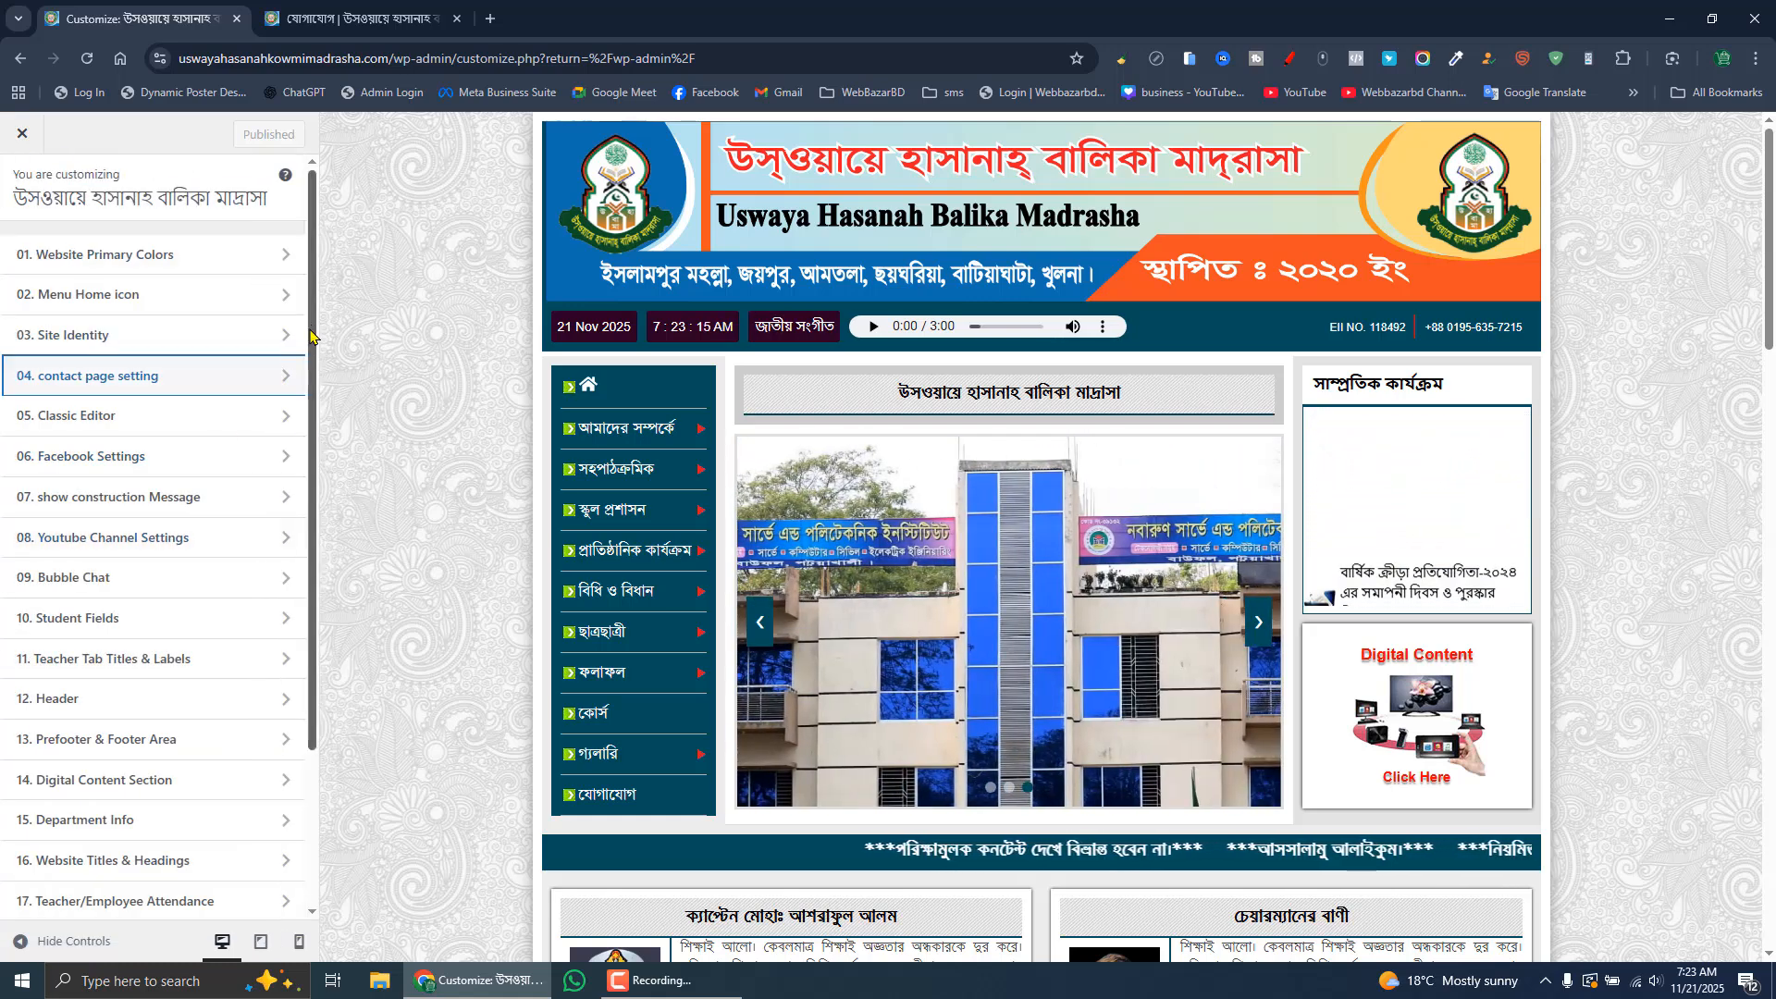
left_click_drag(311, 335, 313, 467)
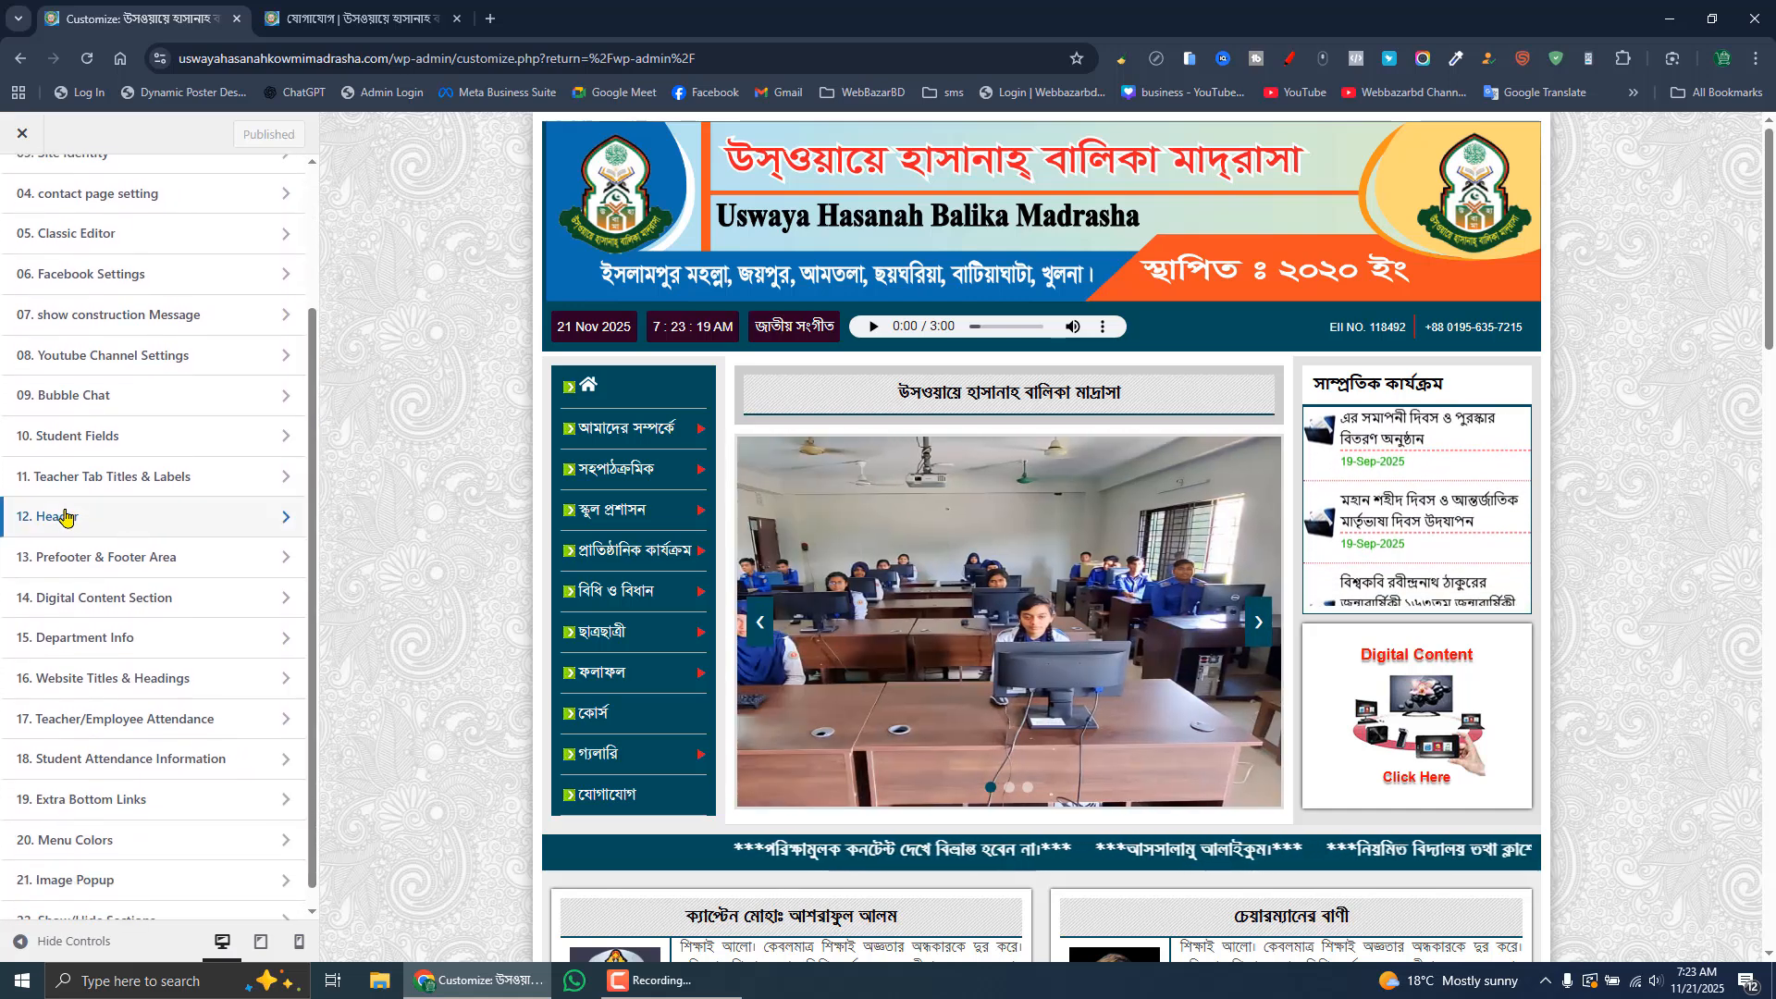
left_click(125, 522)
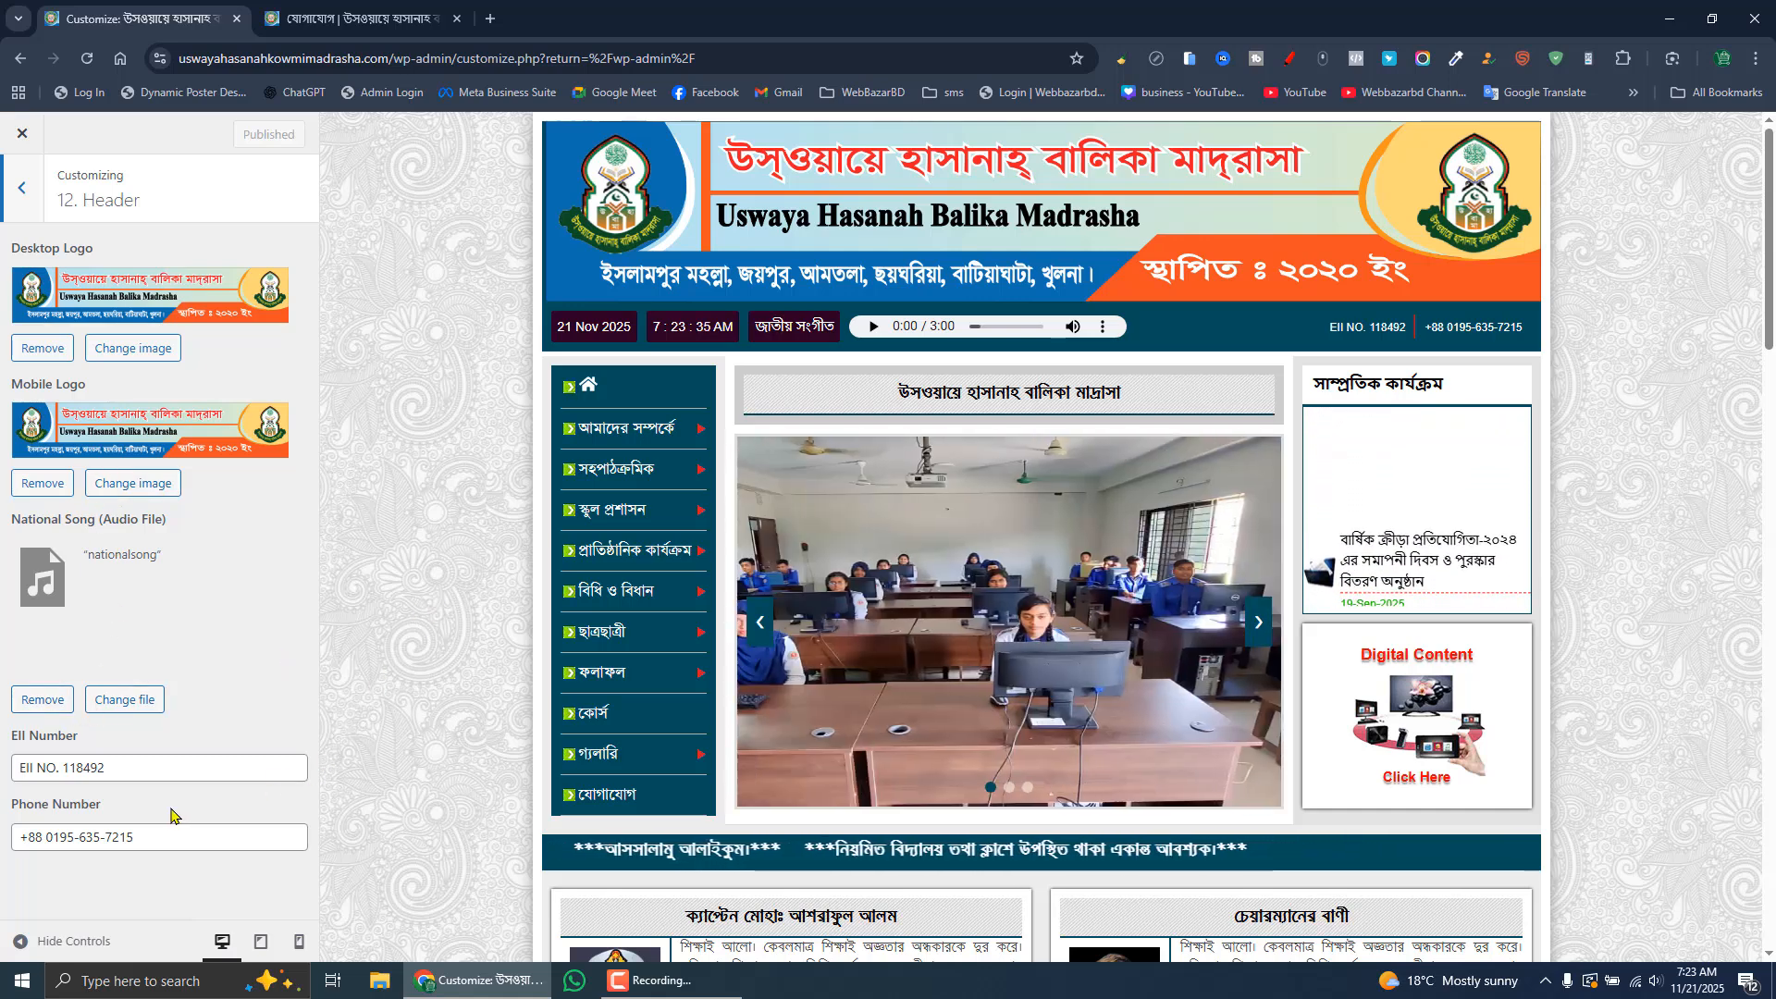
left_click_drag(154, 763, 10, 772)
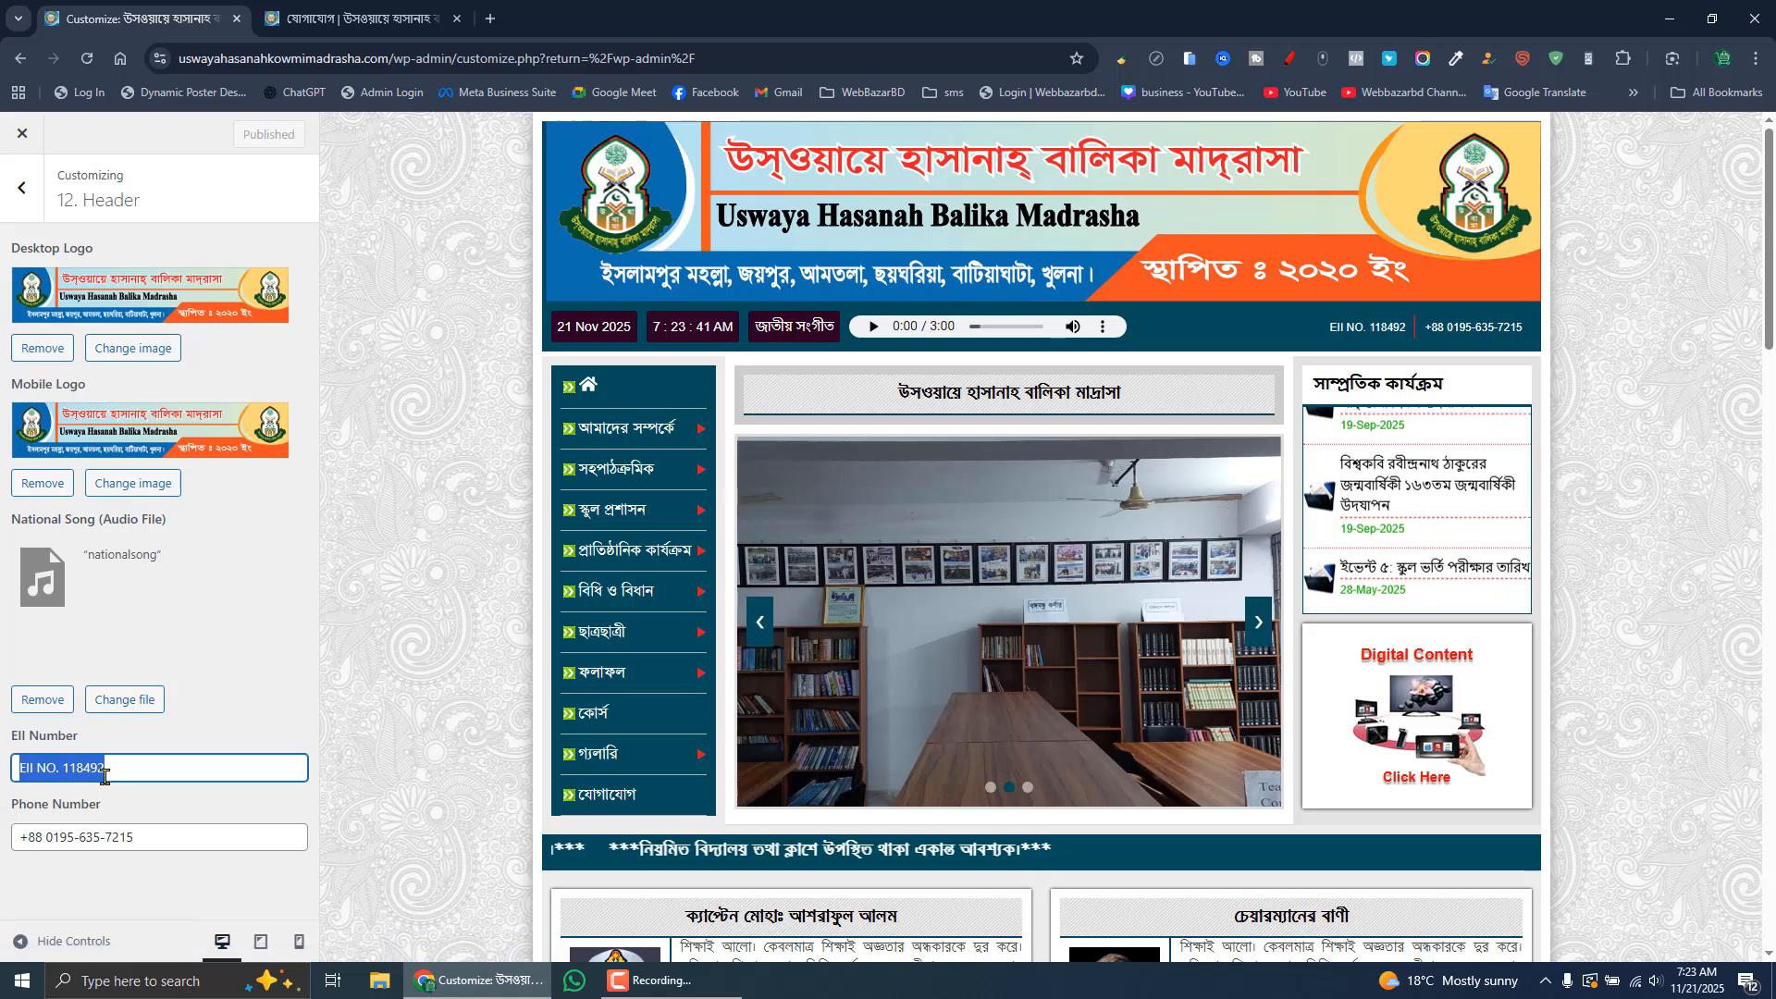
left_click_drag(186, 826, 14, 837)
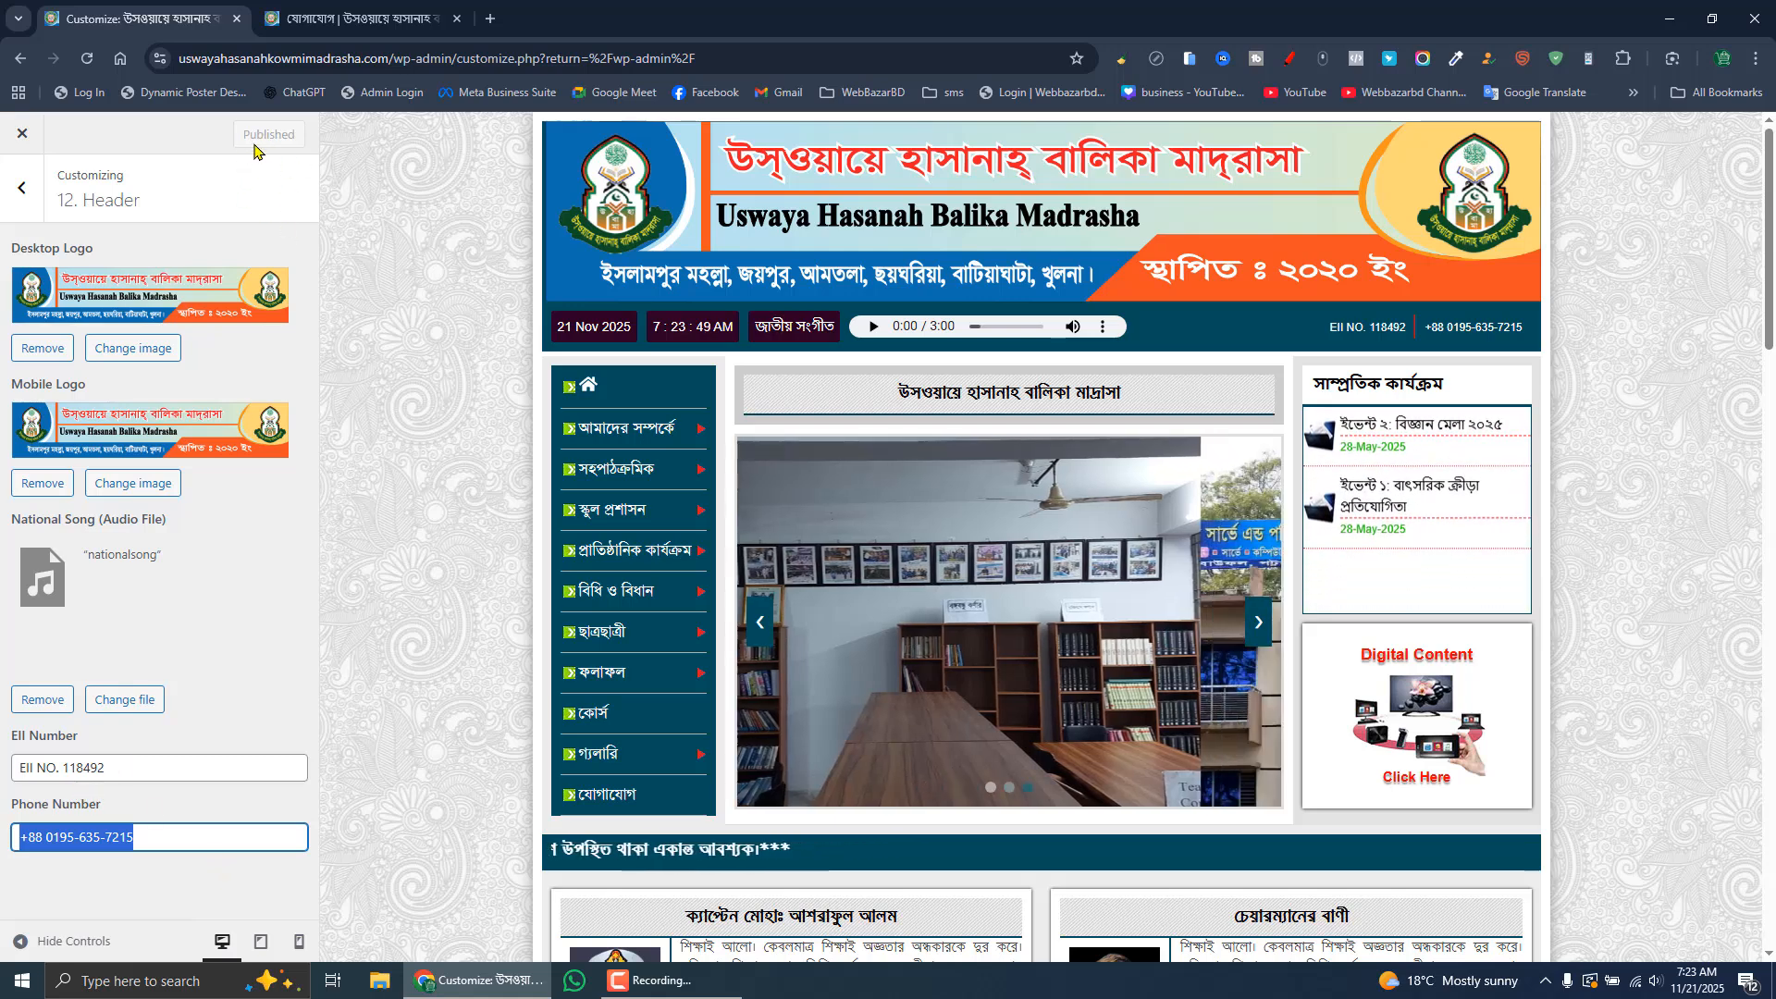
- Open the Prefooter & Footer Area section and review the Contact Phone and Contact Email fields
left_click(22, 188)
left_click_drag(312, 472, 309, 535)
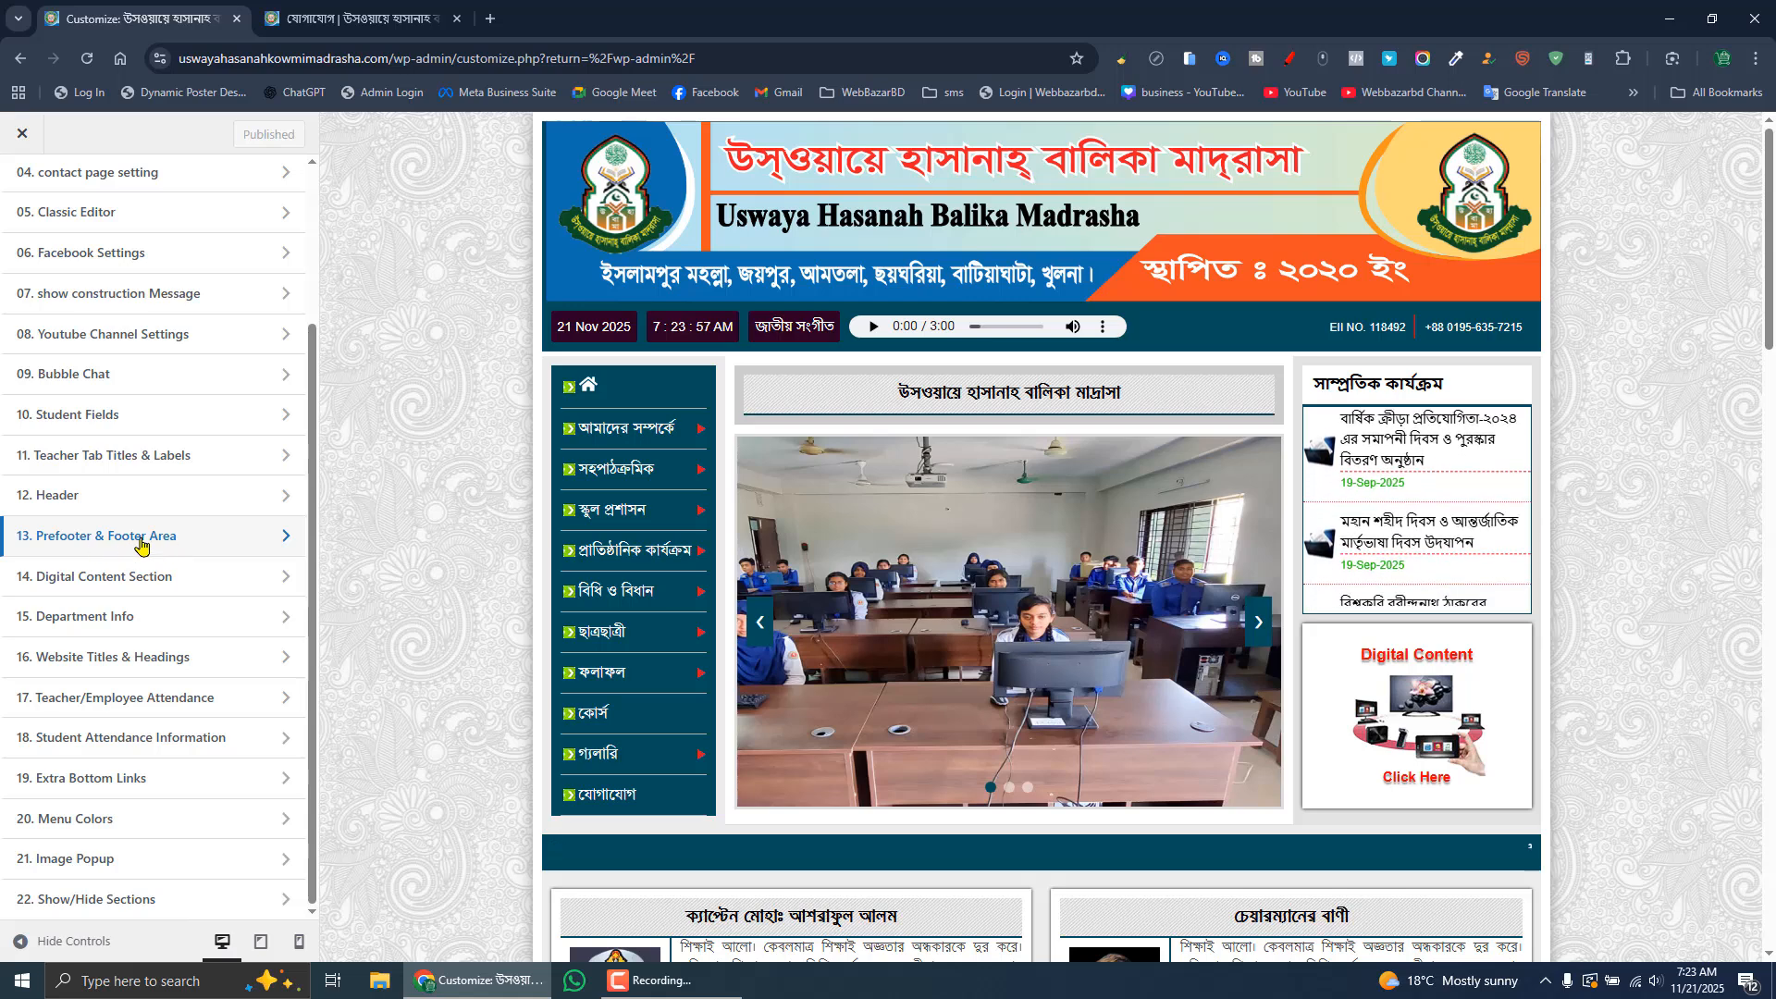
left_click(140, 545)
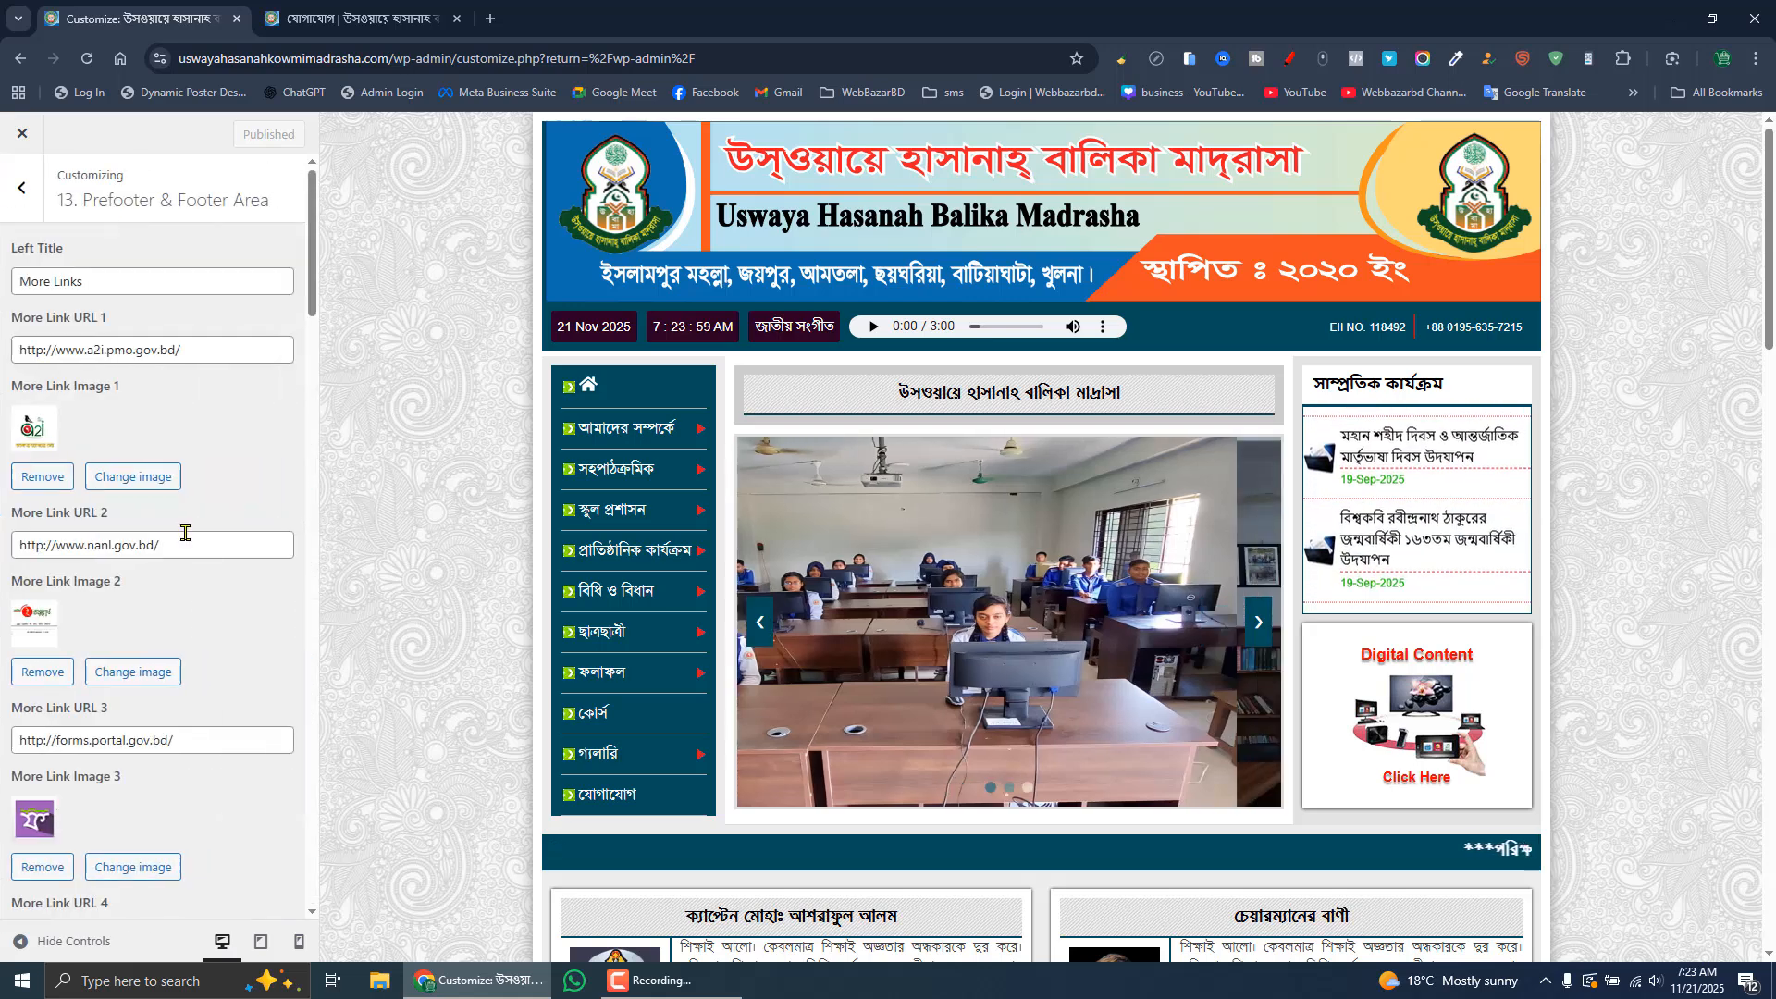
left_click_drag(312, 269, 301, 729)
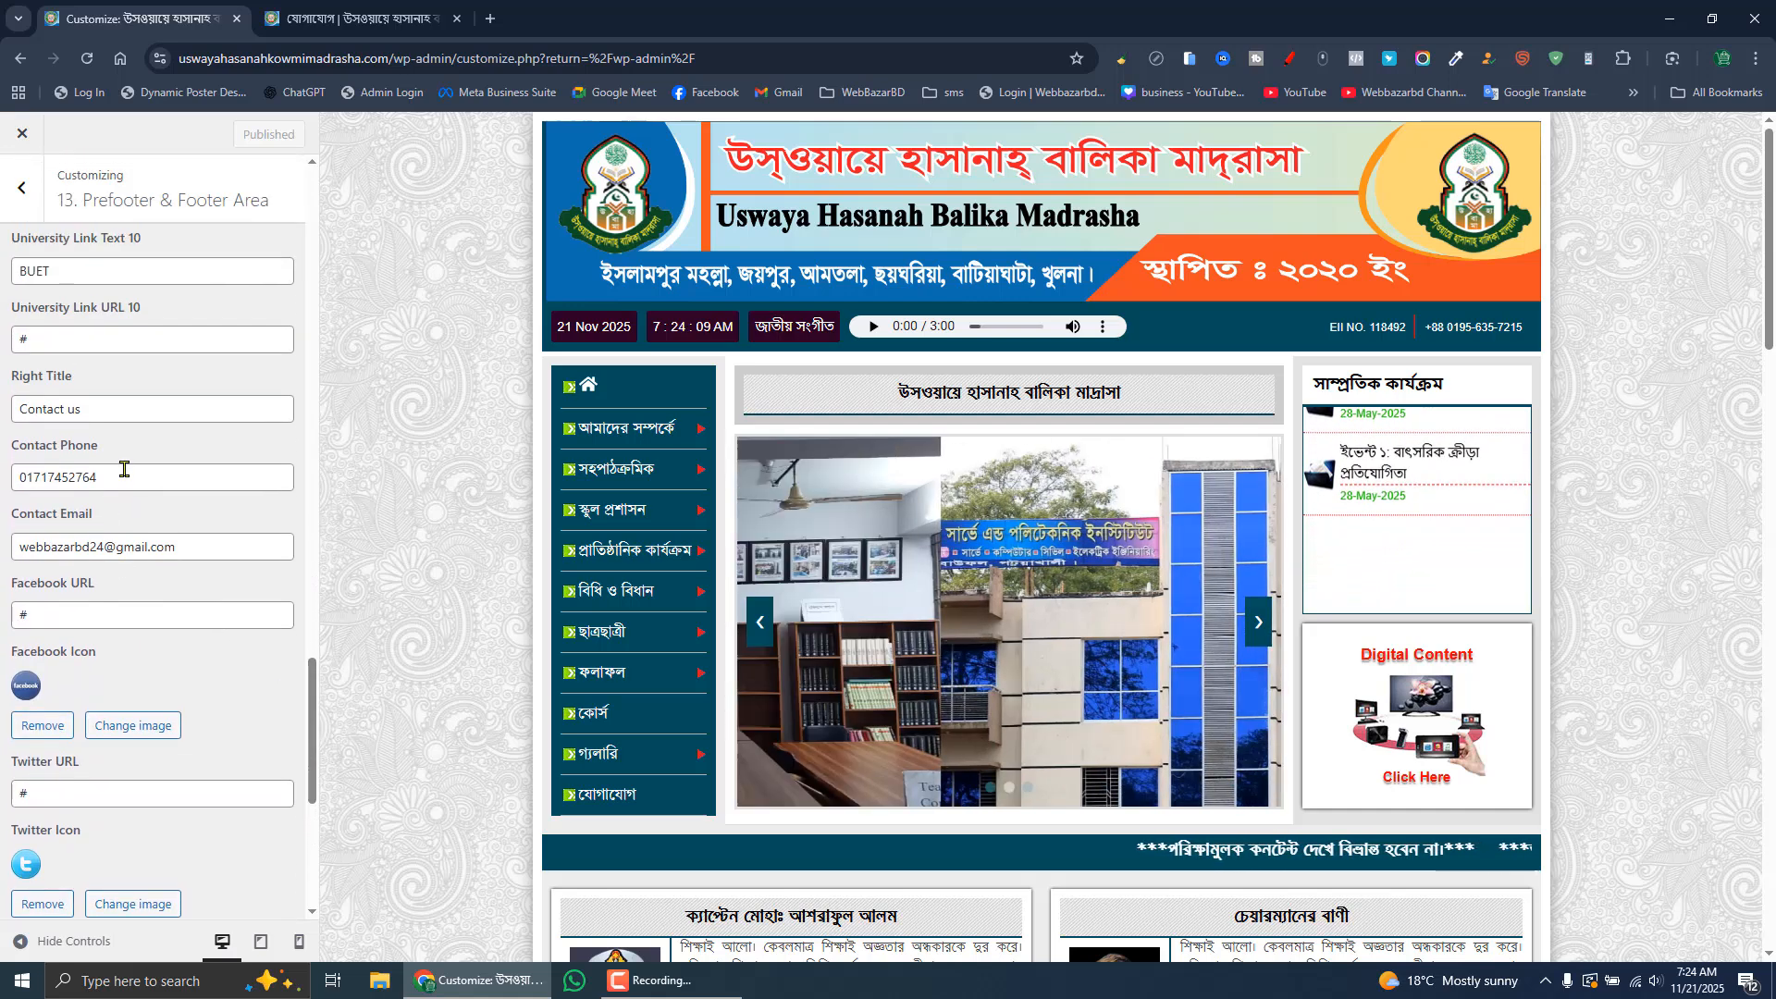
left_click_drag(127, 478, 8, 477)
left_click_drag(210, 534, 31, 532)
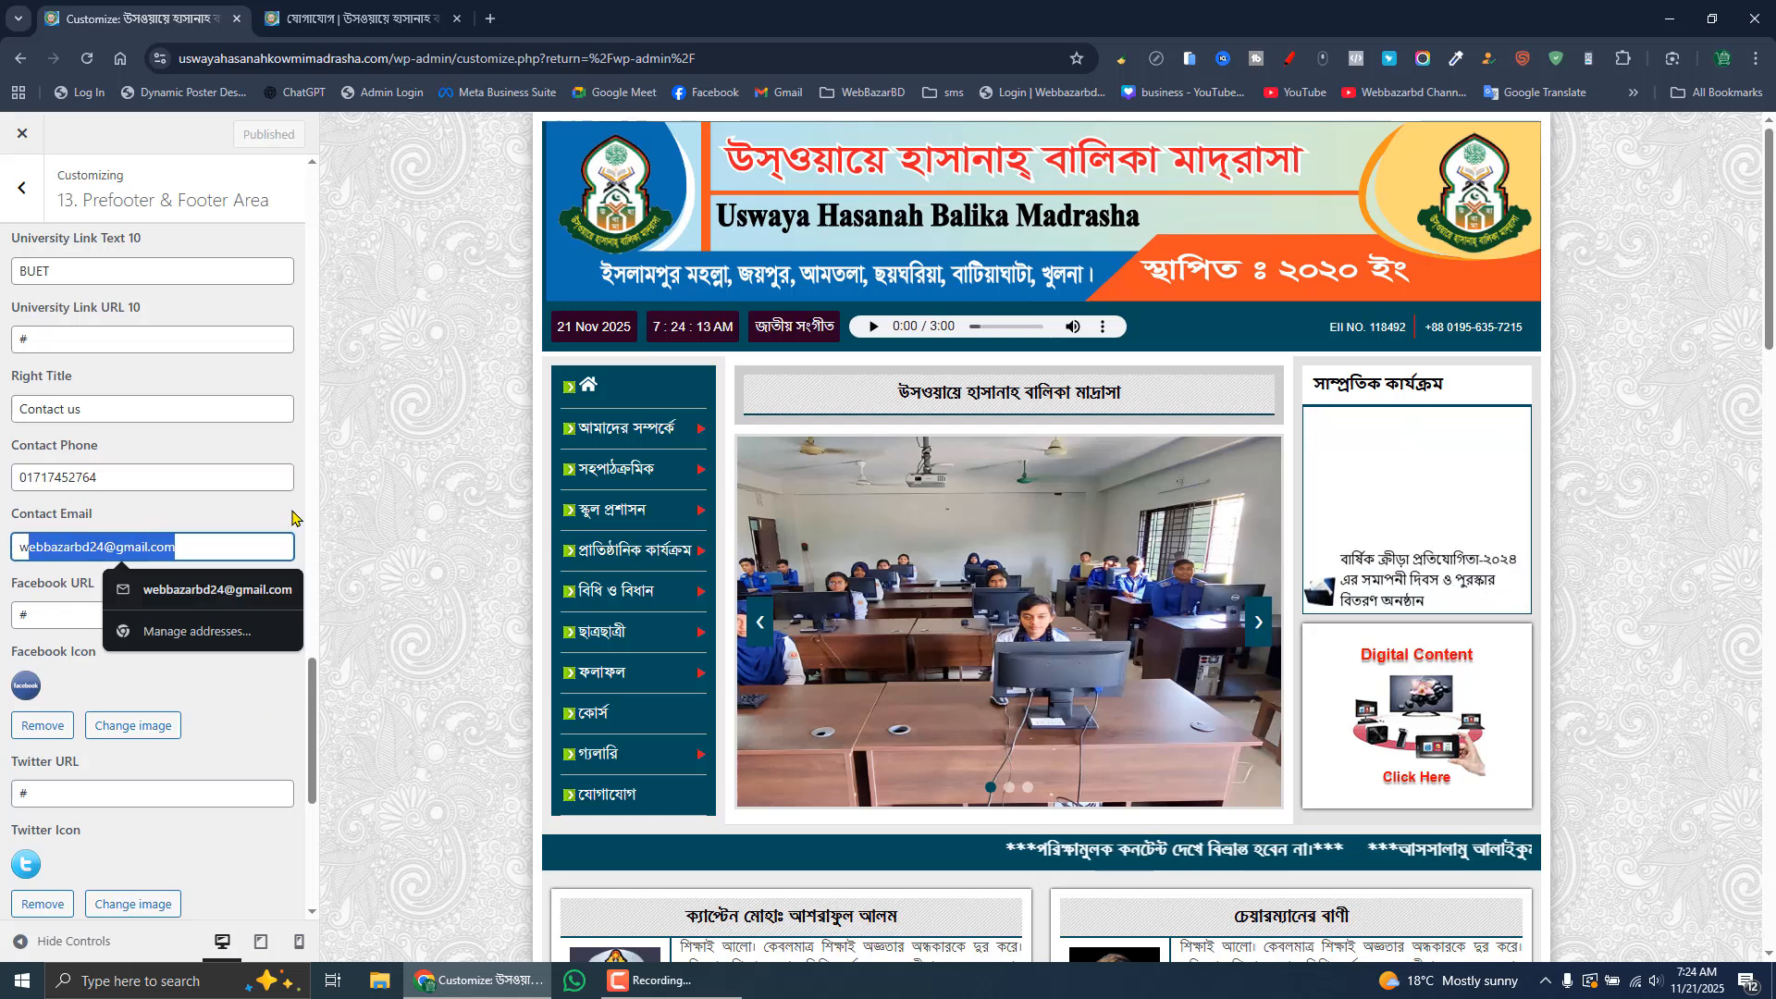
- Find the Footer Copyright Text at the end of the footer settings and select its whole text
left_click_drag(309, 721, 308, 818)
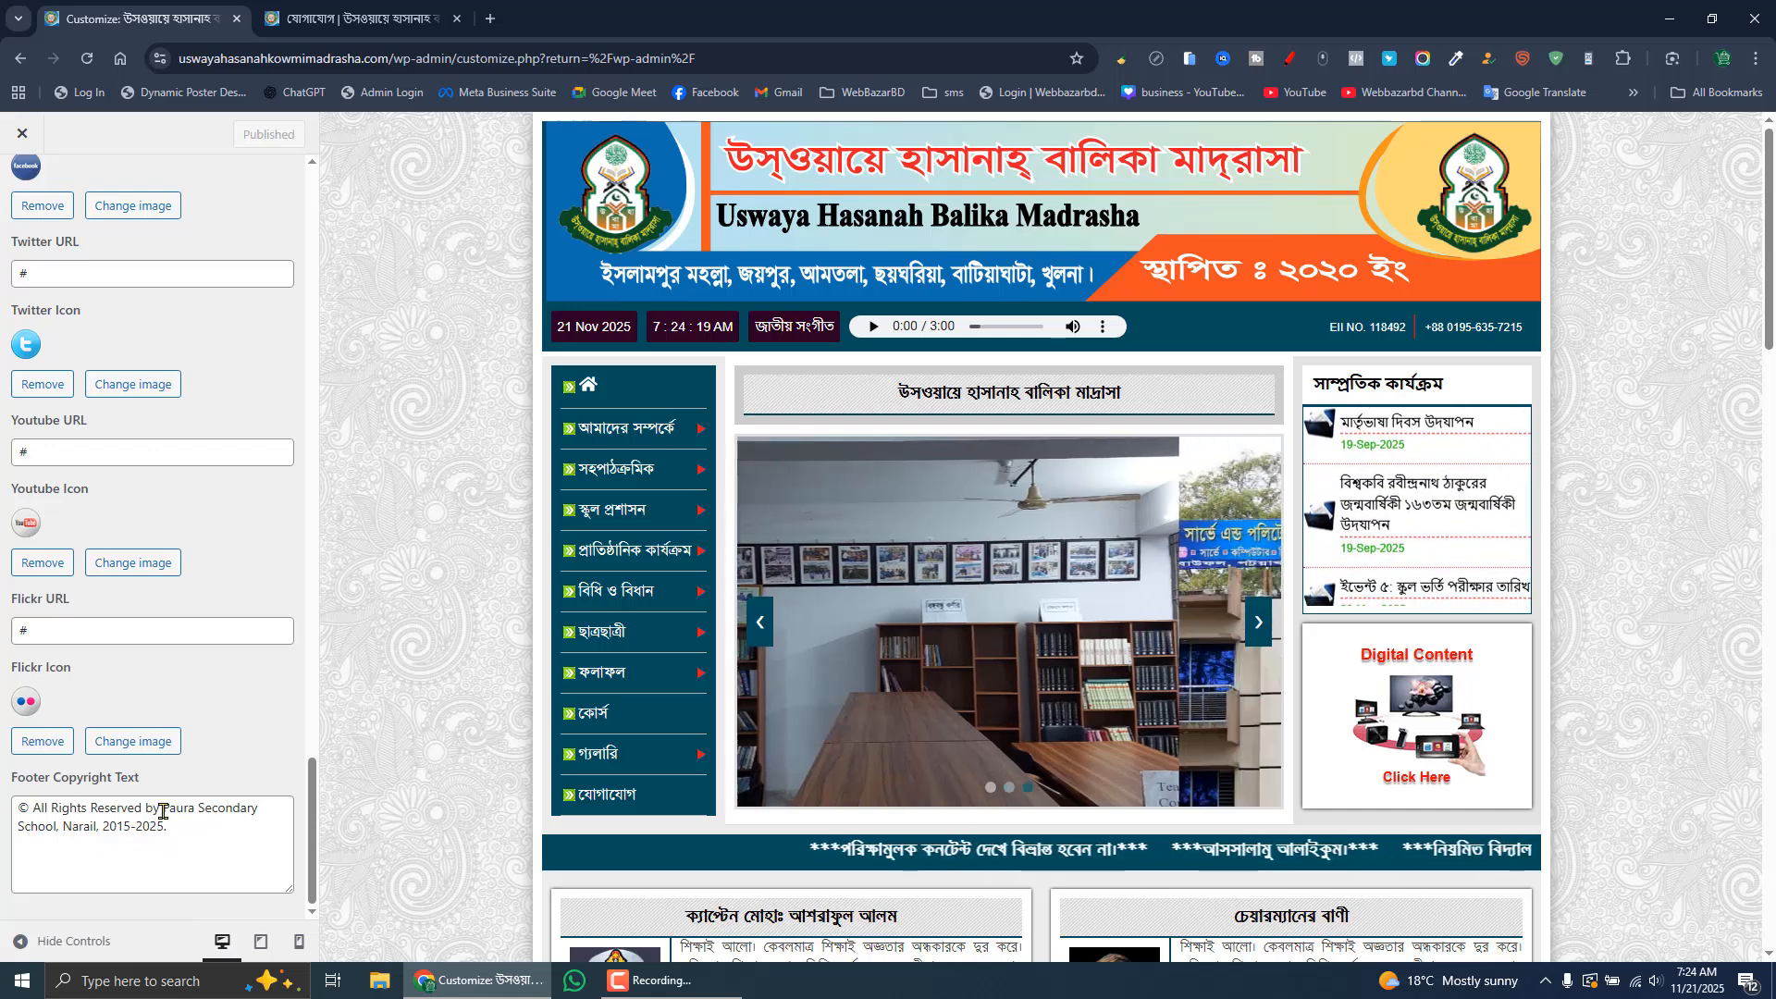
left_click_drag(164, 808, 186, 828)
left_click(220, 844)
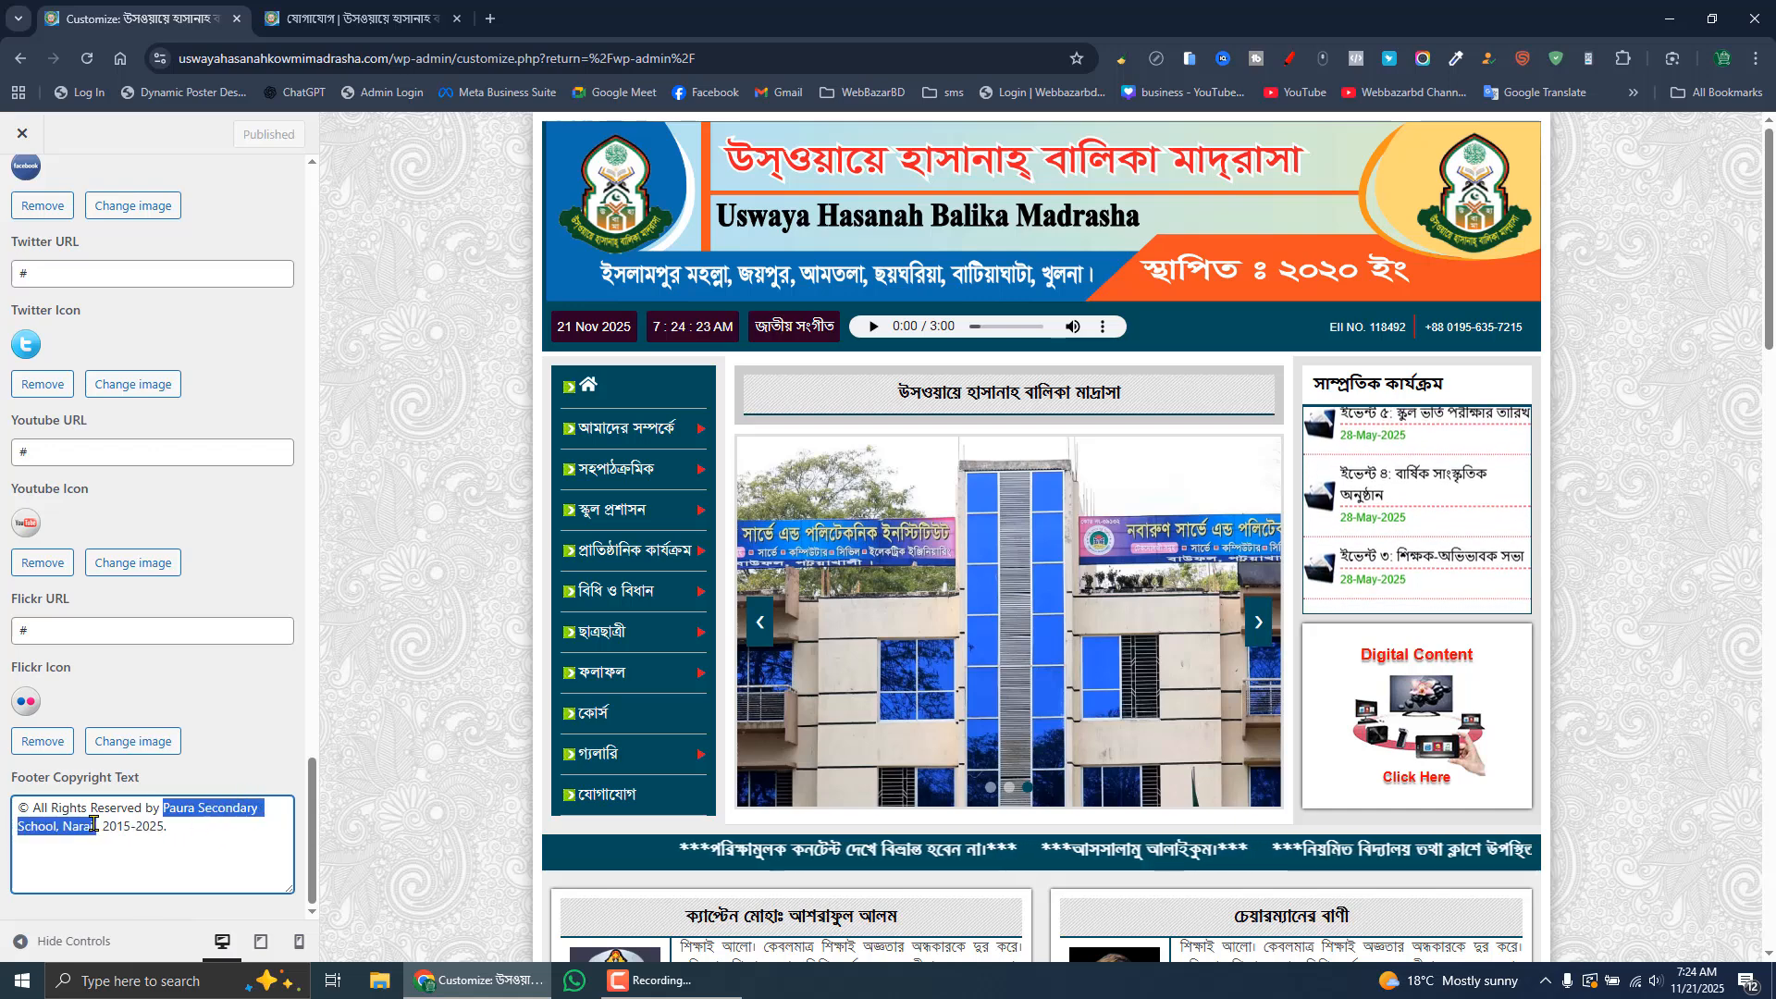
left_click_drag(206, 825, 26, 812)
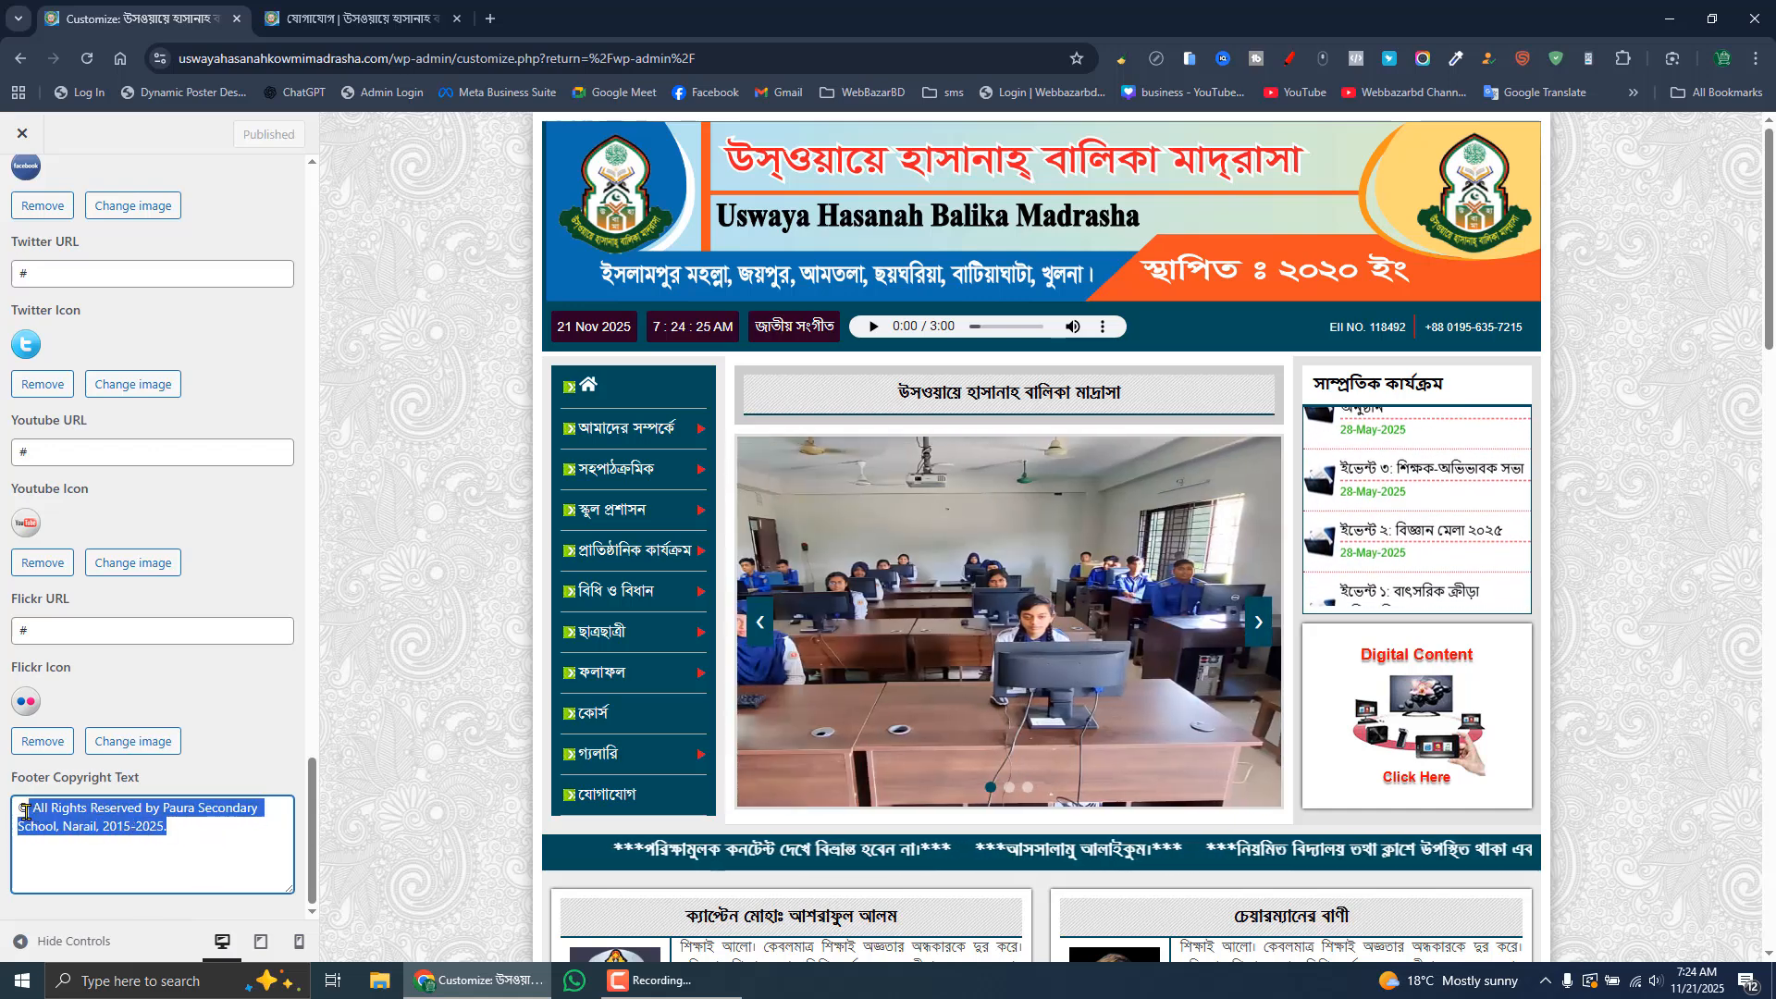
- Examine the footer copyright line on the live contact page, and go to the site's homepage
left_click(408, 16)
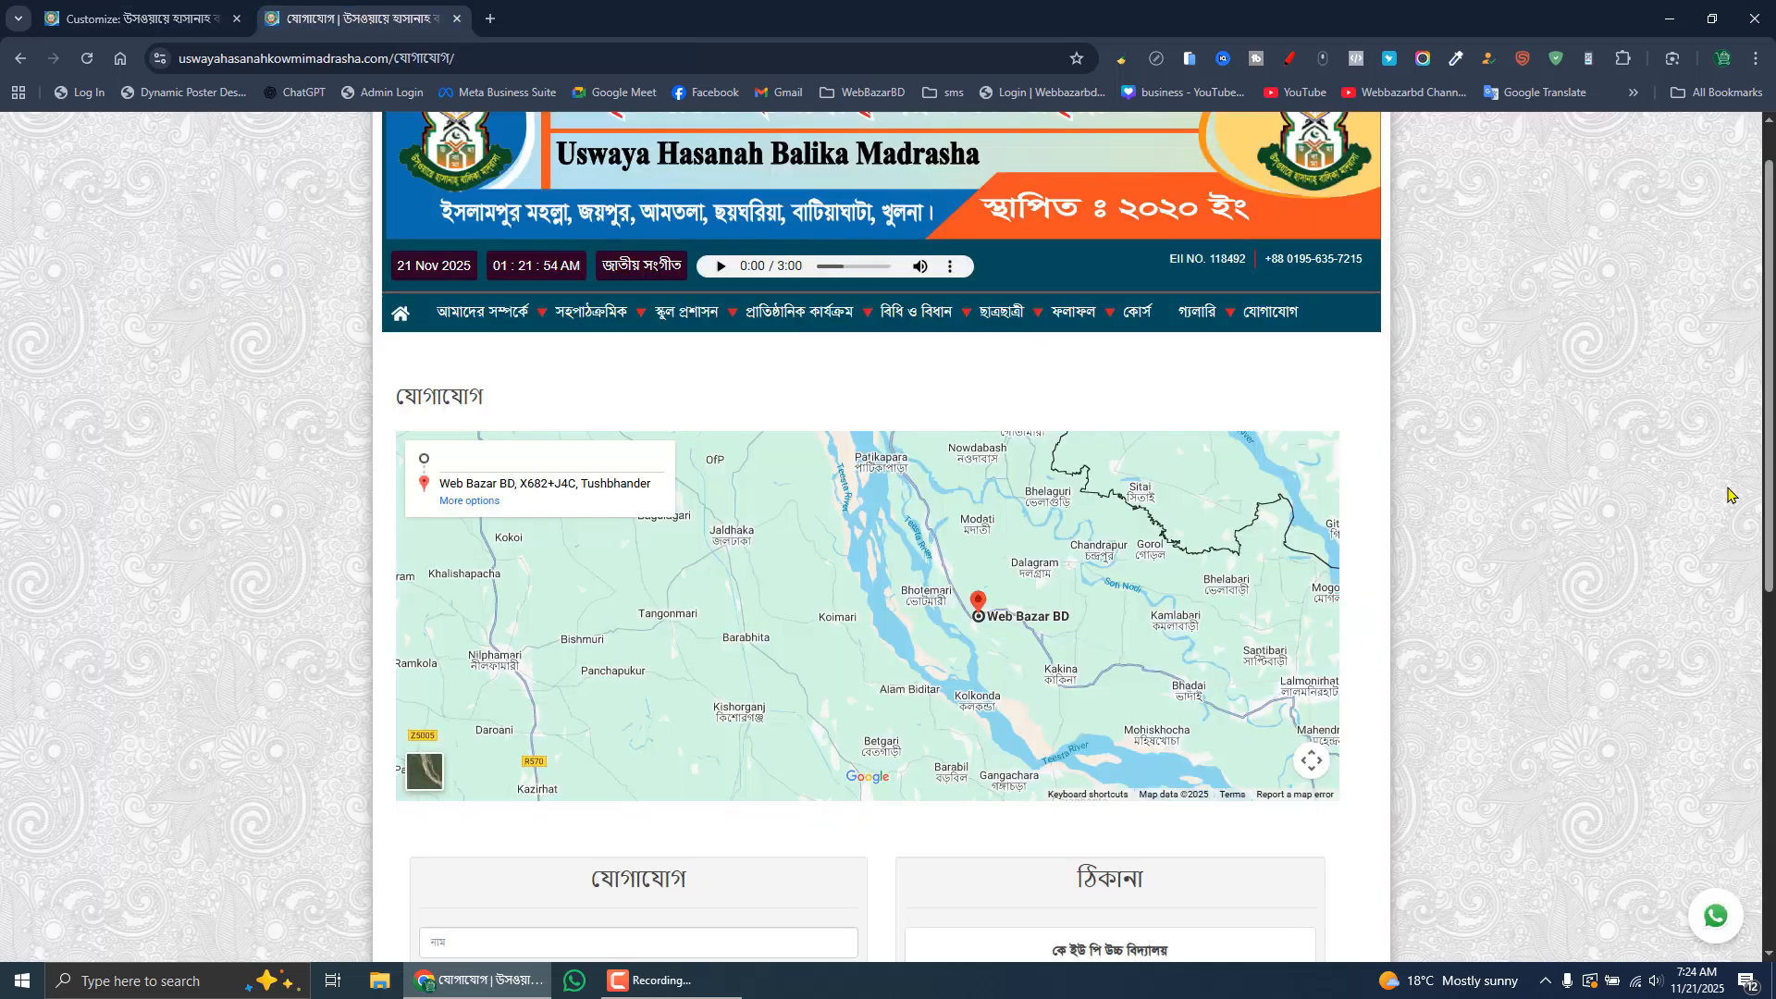
left_click_drag(1770, 448, 1774, 809)
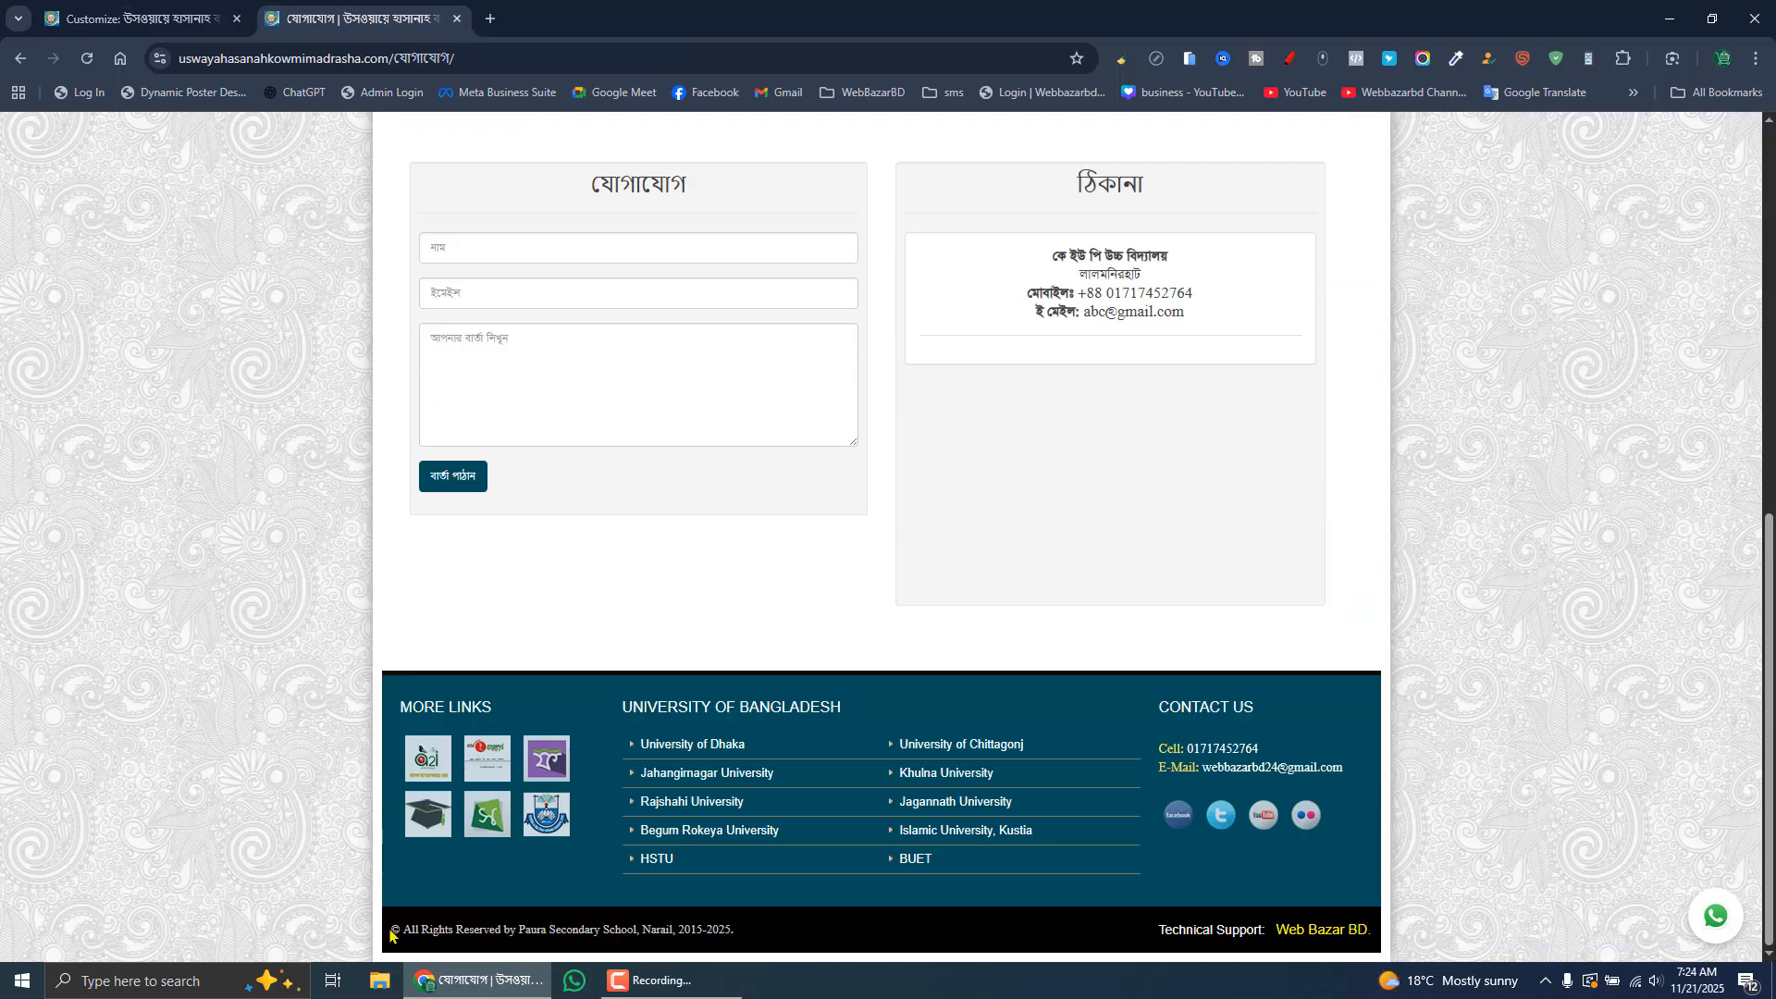
left_click_drag(392, 930, 699, 929)
scroll(700, 536, "up", 9)
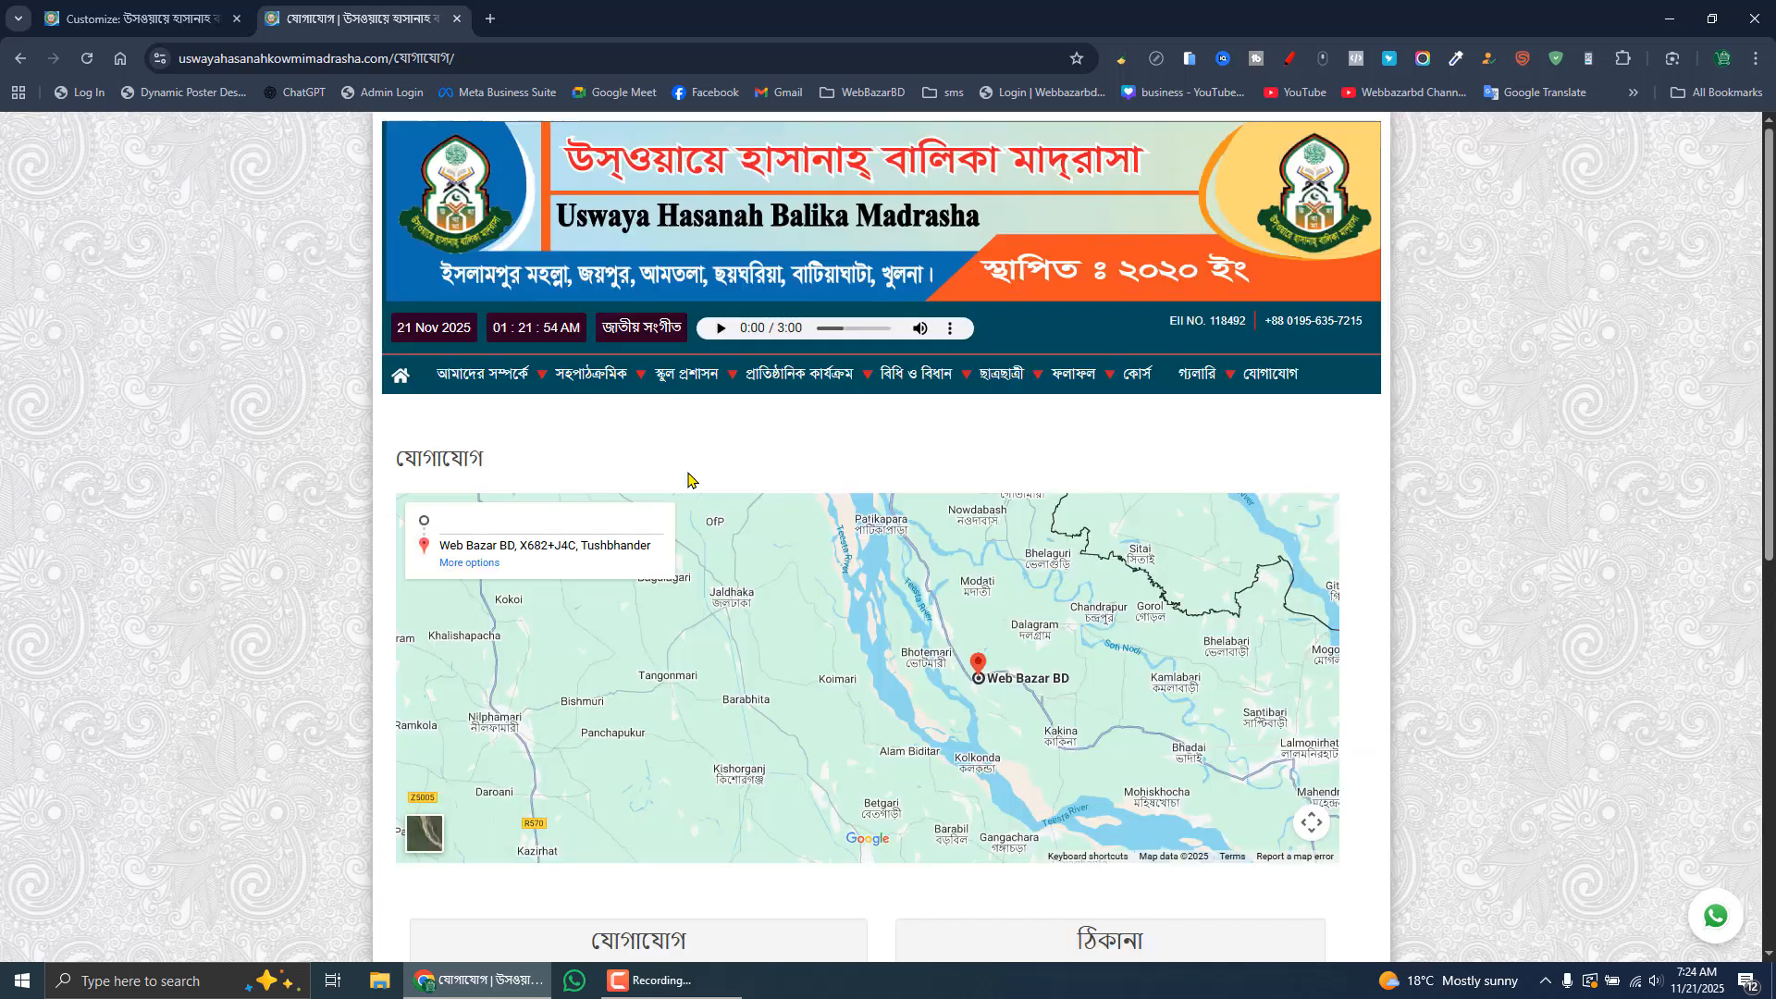
left_click(401, 376)
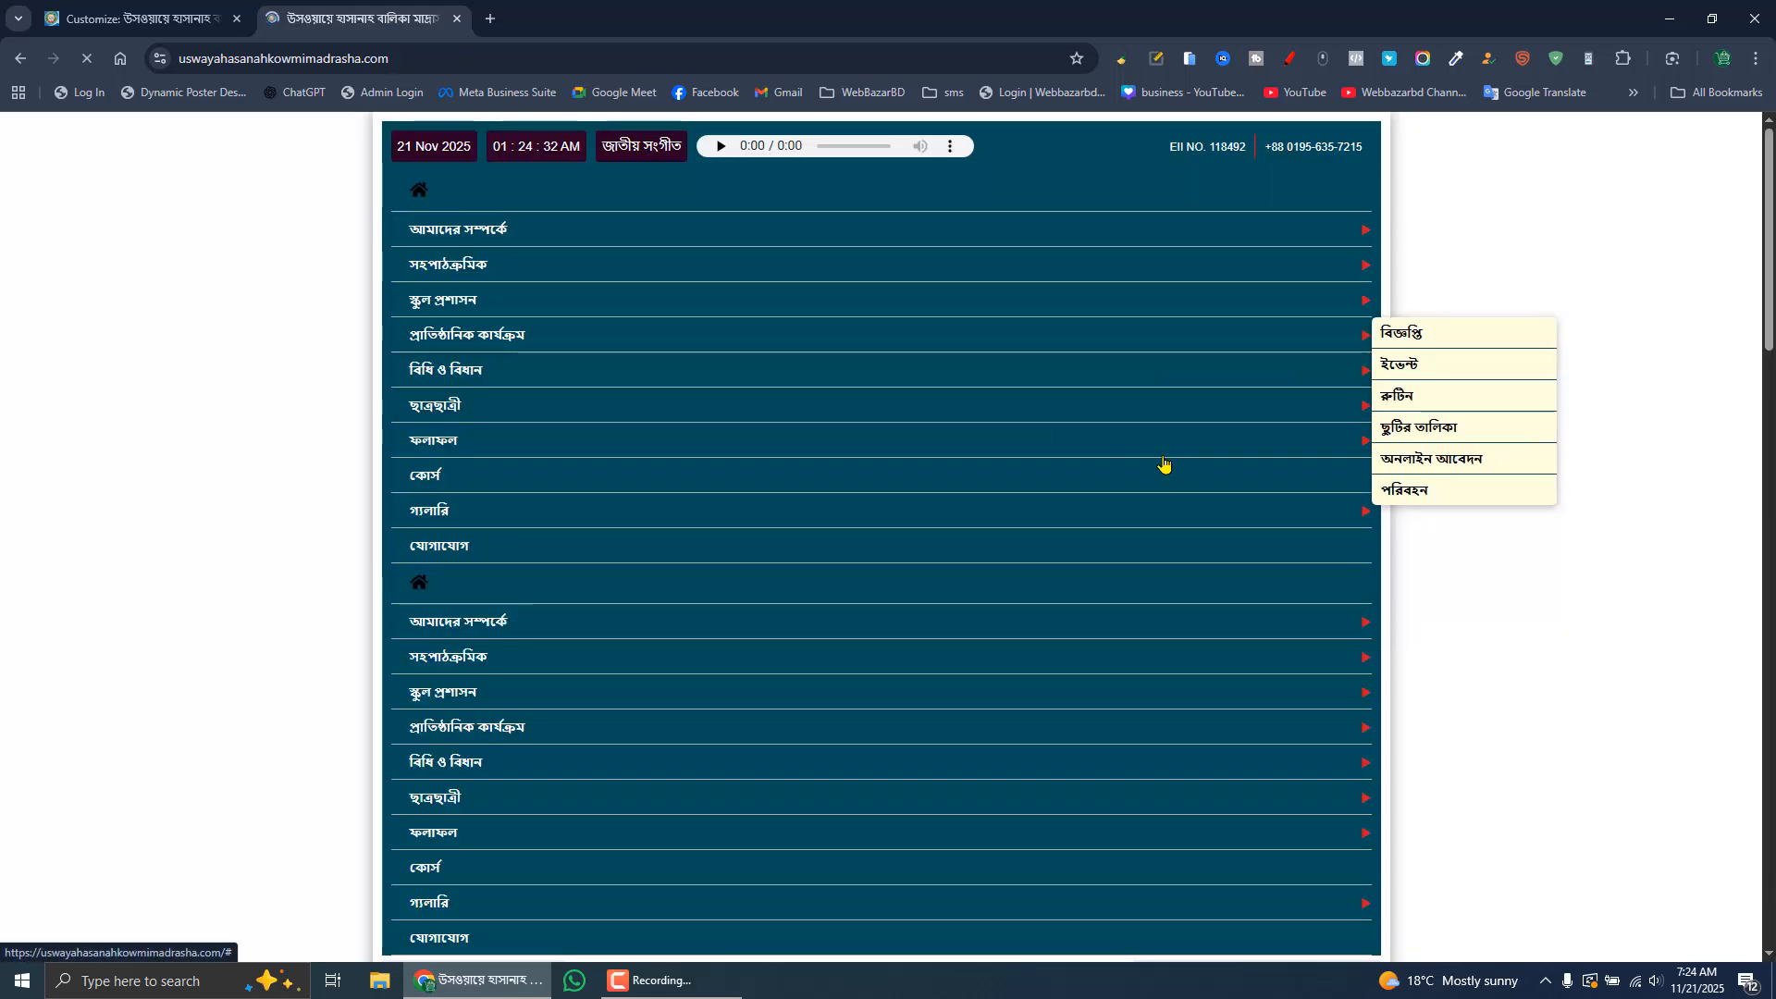
- Return to the customizer, close it to get back to the WordPress dashboard, and switch to the live homepage
left_click(139, 19)
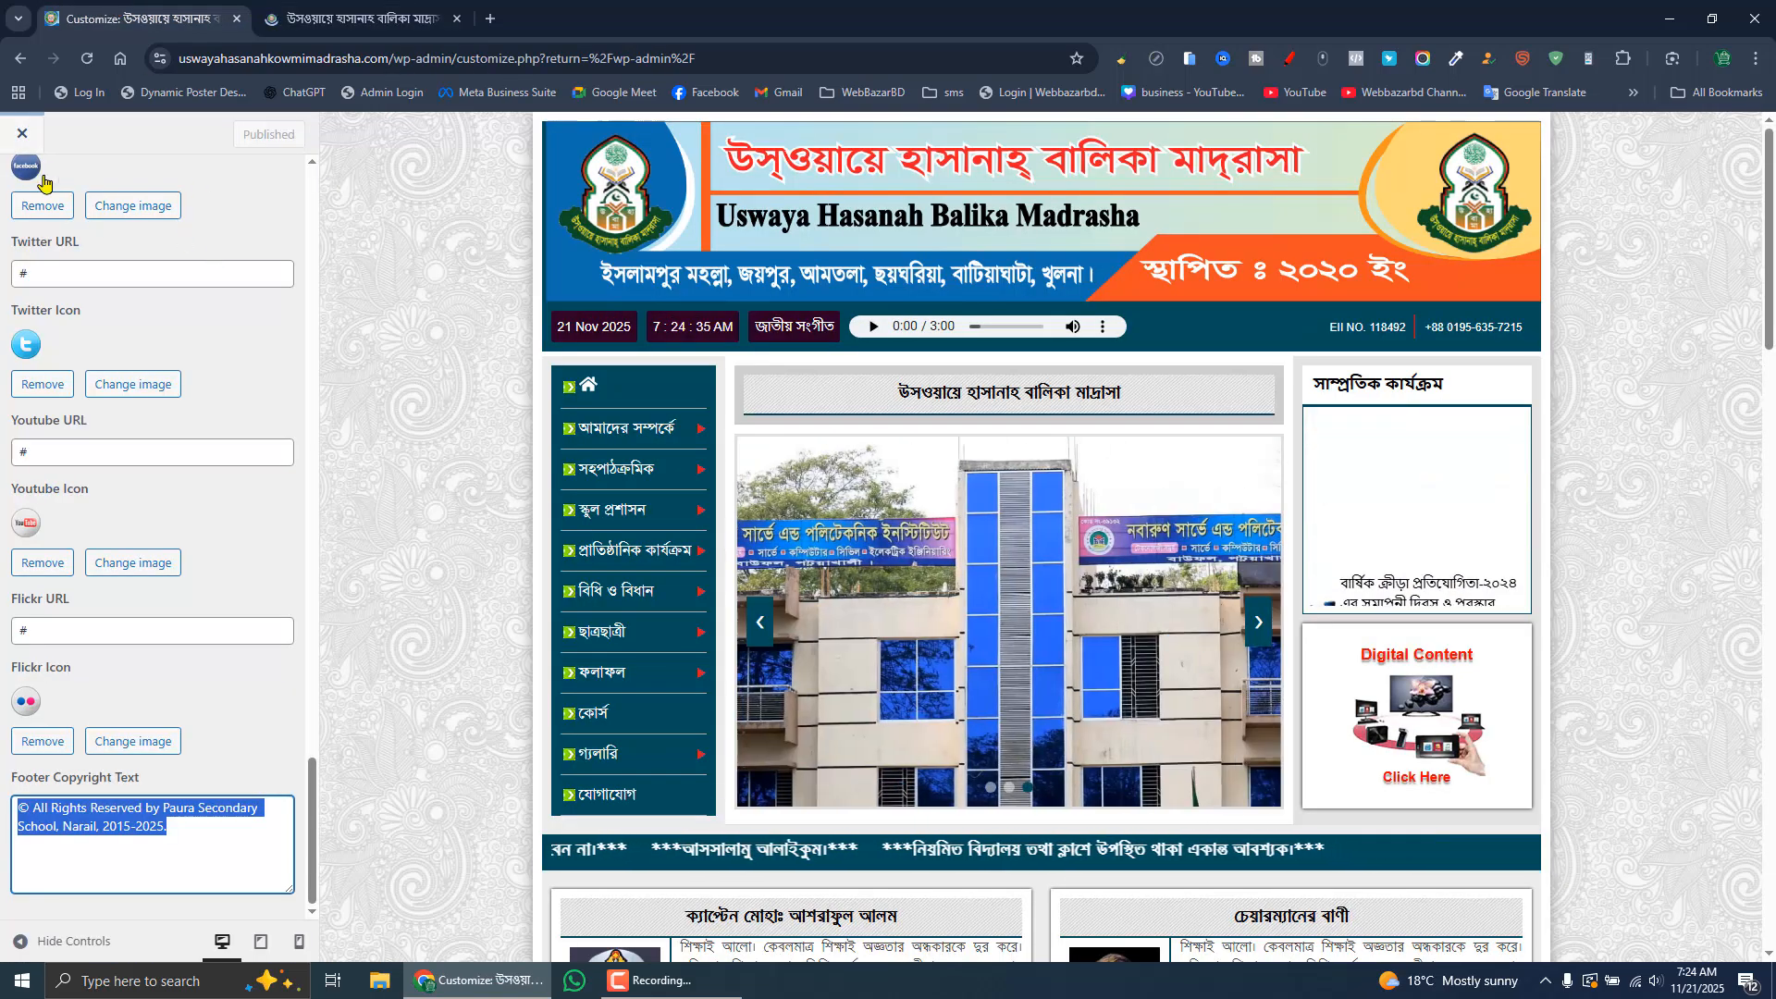
scroll(181, 239, "up", 15)
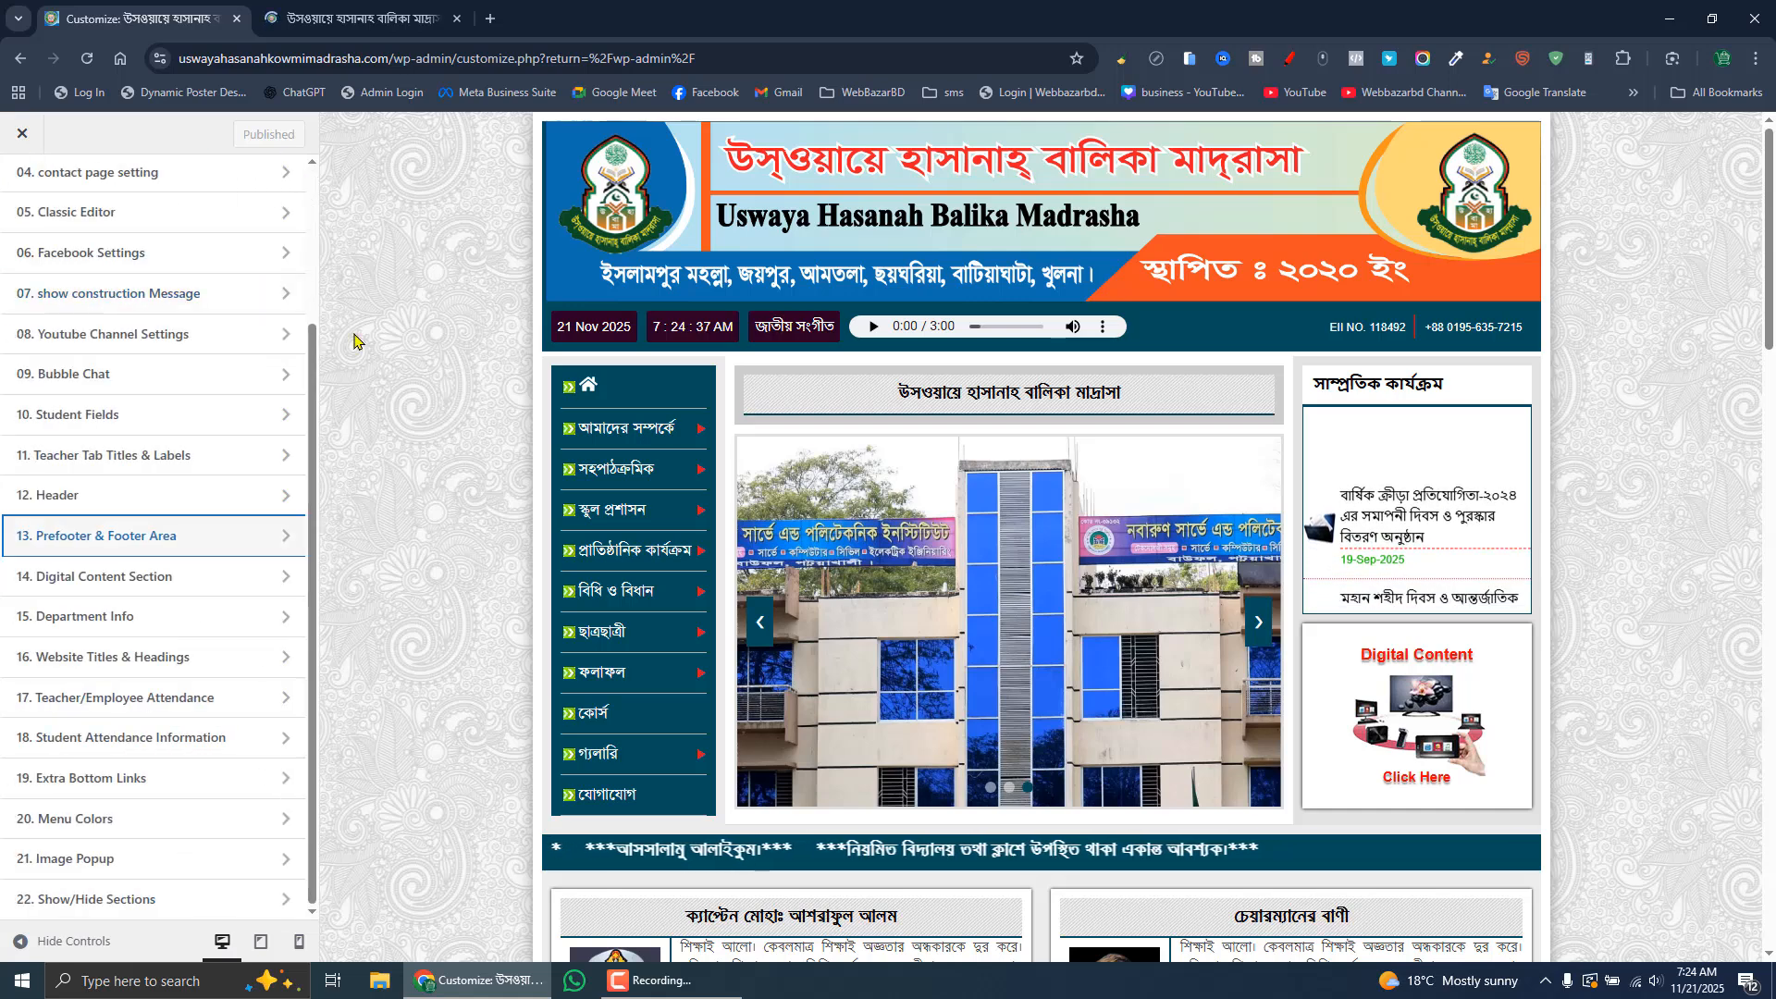
left_click(22, 134)
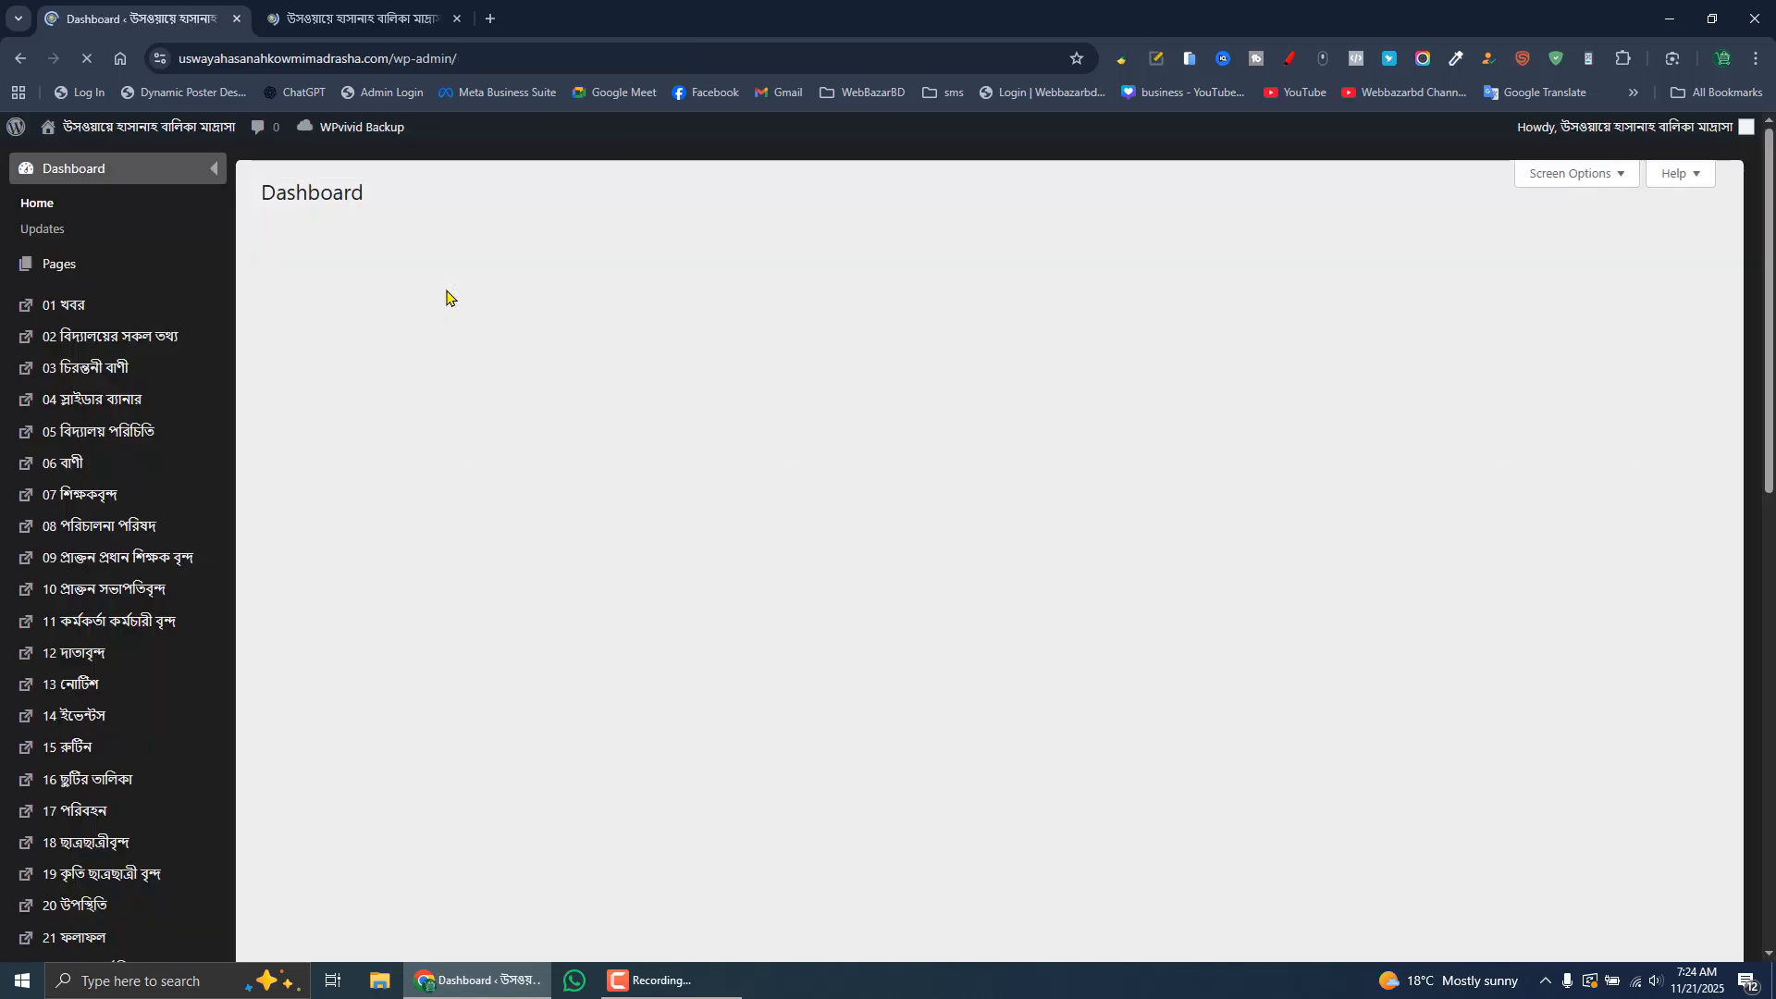
left_click(311, 9)
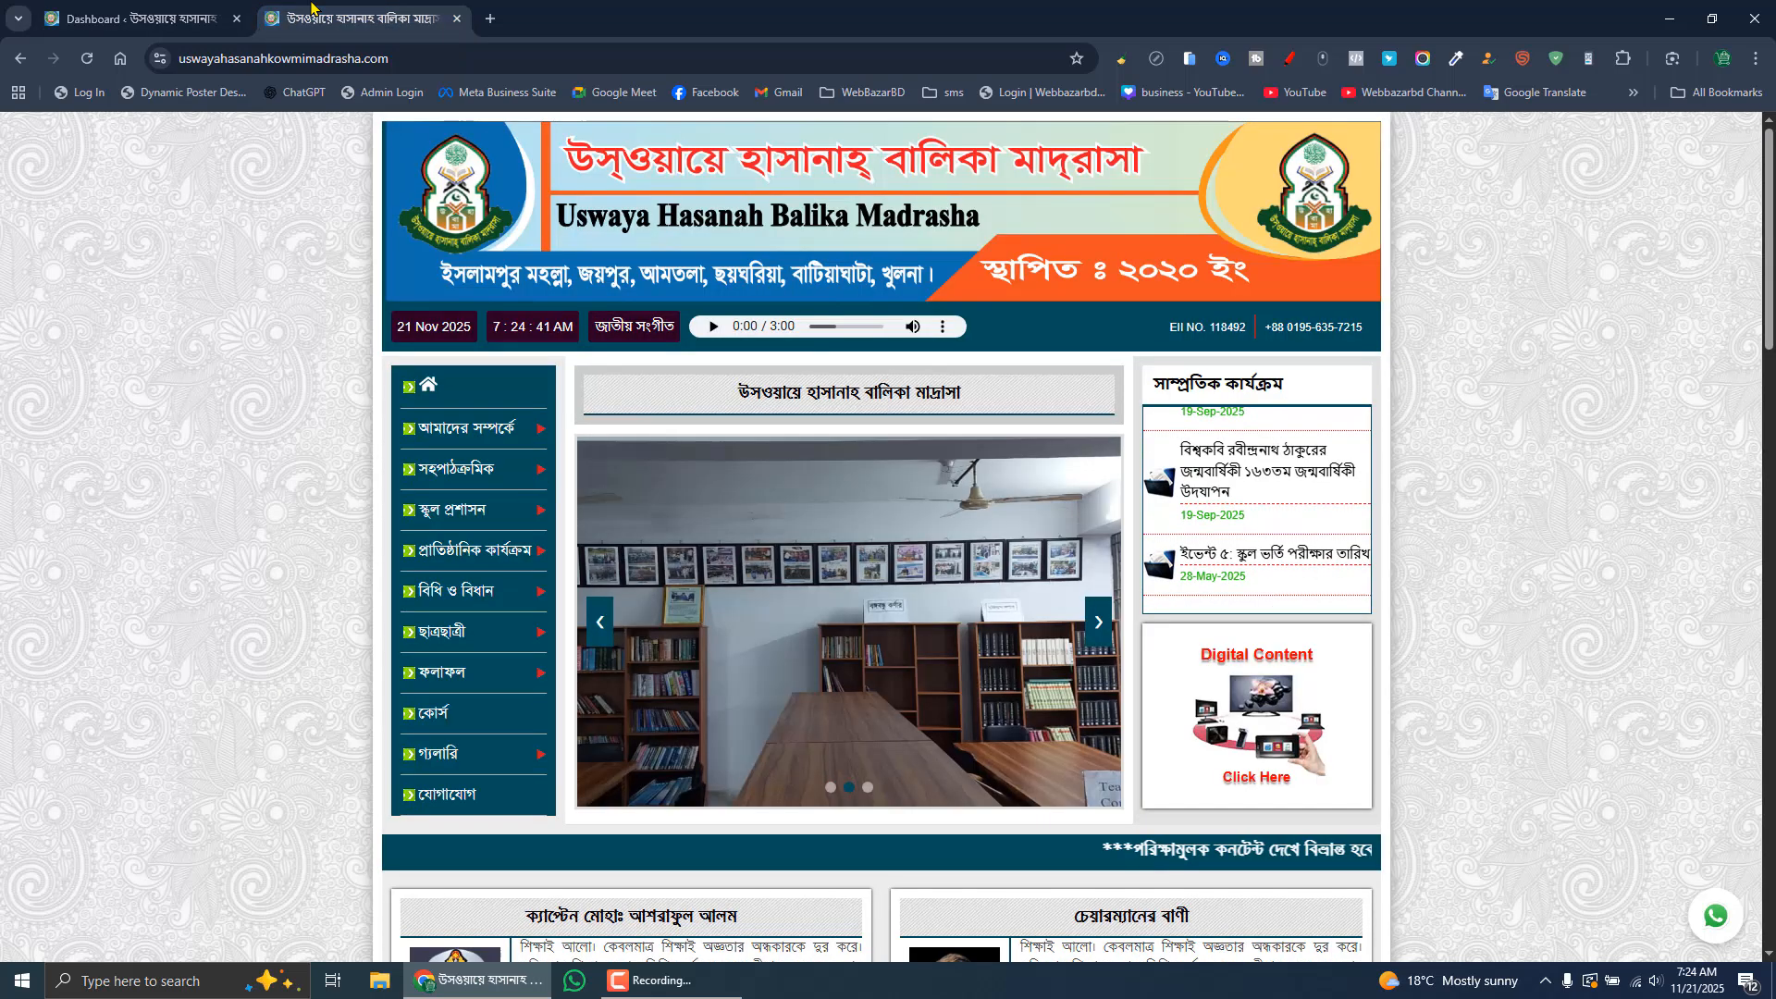